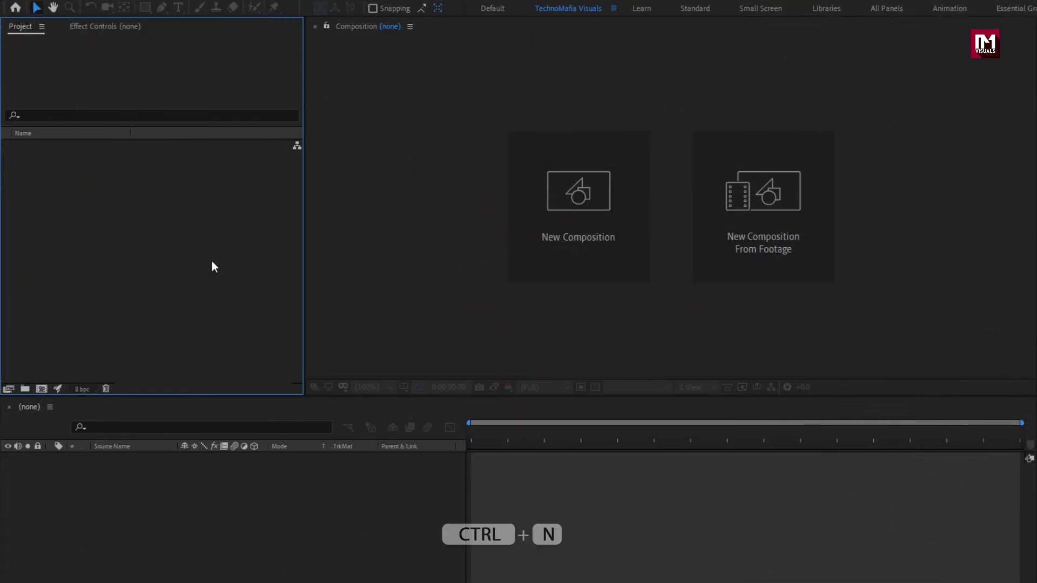
Create a 1920 x 1080, 30 fps composition named Title 18 with a duration of 0:00:05:00.
left_click(550, 238)
type("Title")
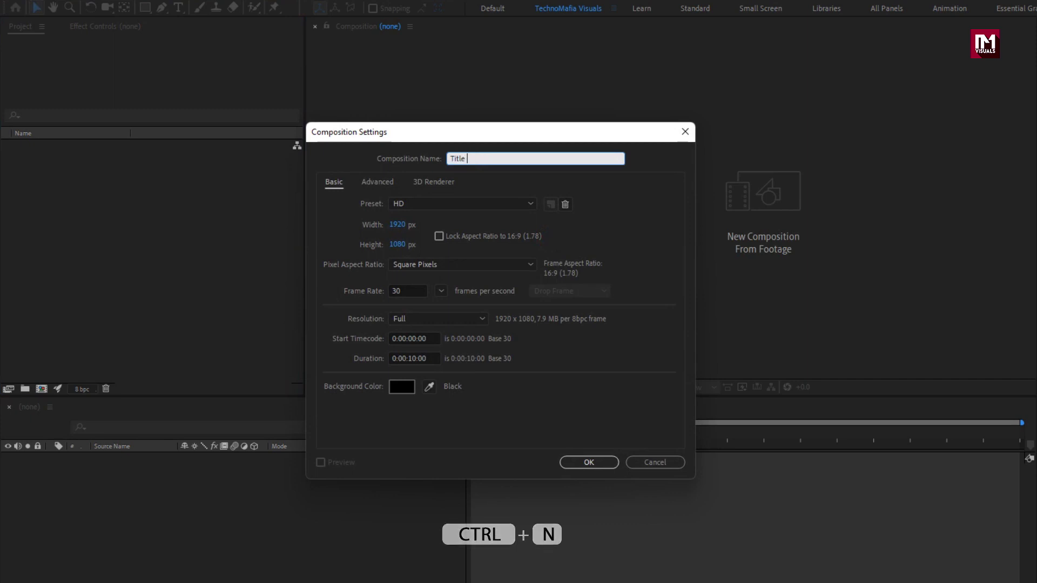
type(" 18")
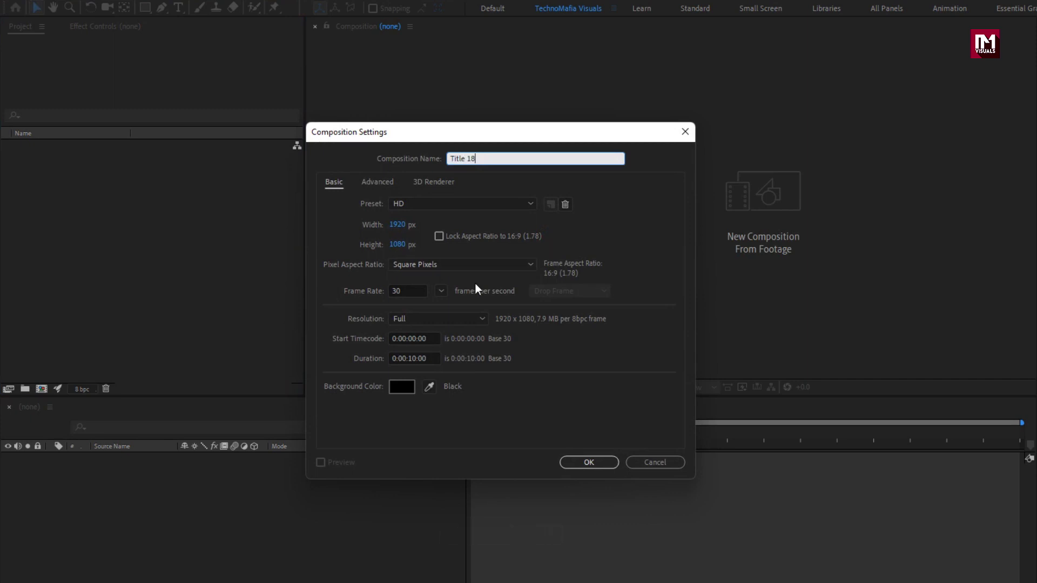
left_click(414, 359)
key("BackSpace")
key("BackSpace")
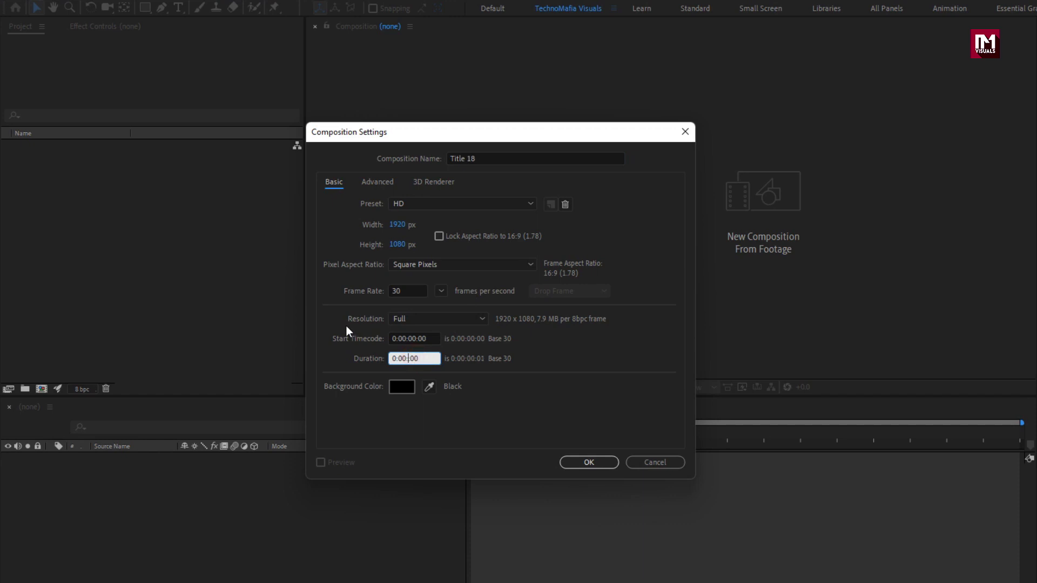
type("05:00")
left_click(569, 463)
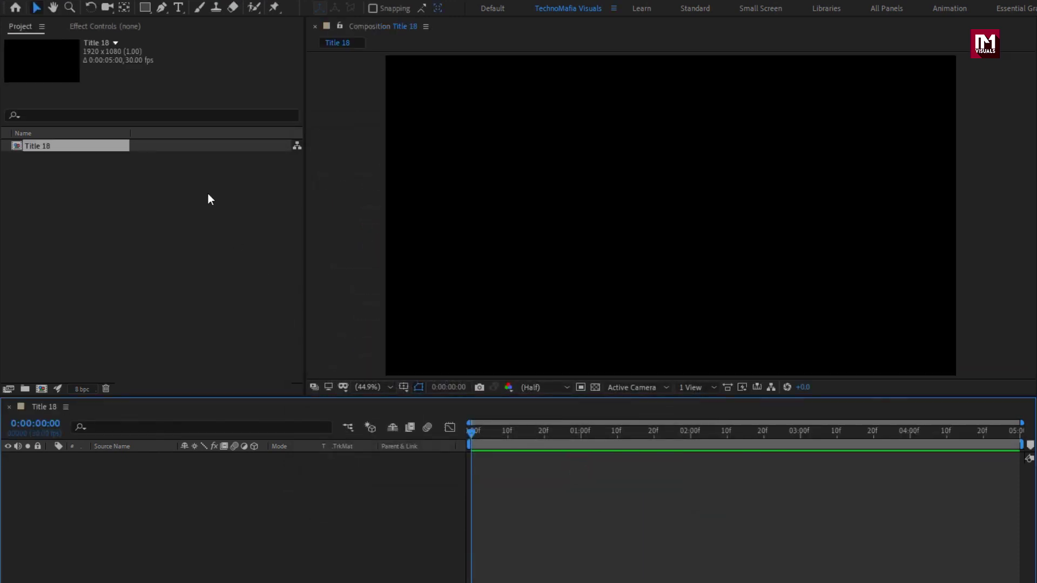
Add a text layer reading MOTION in the composition.
left_click(178, 8)
left_click(608, 213)
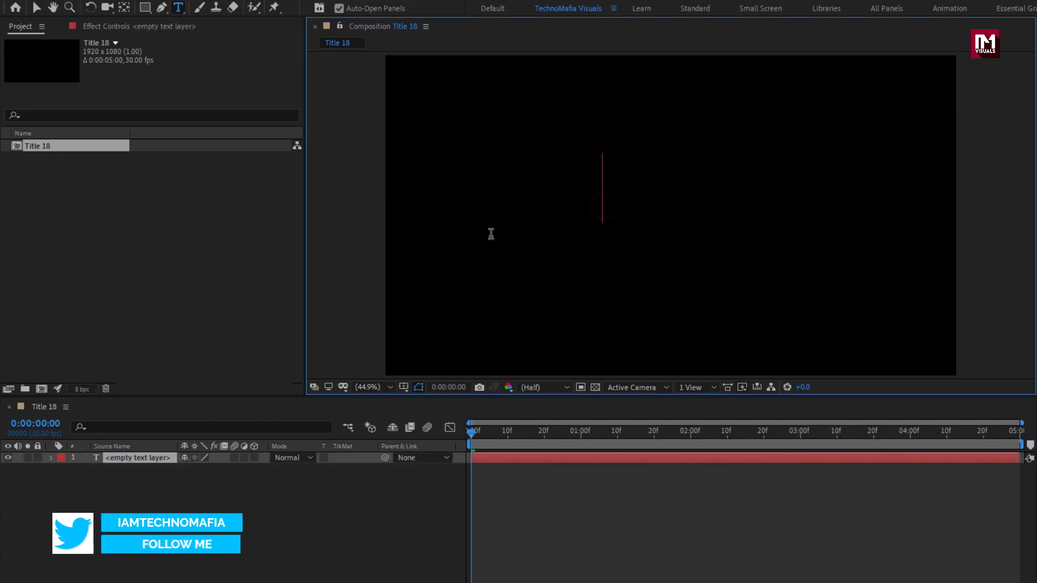
type("MOTION")
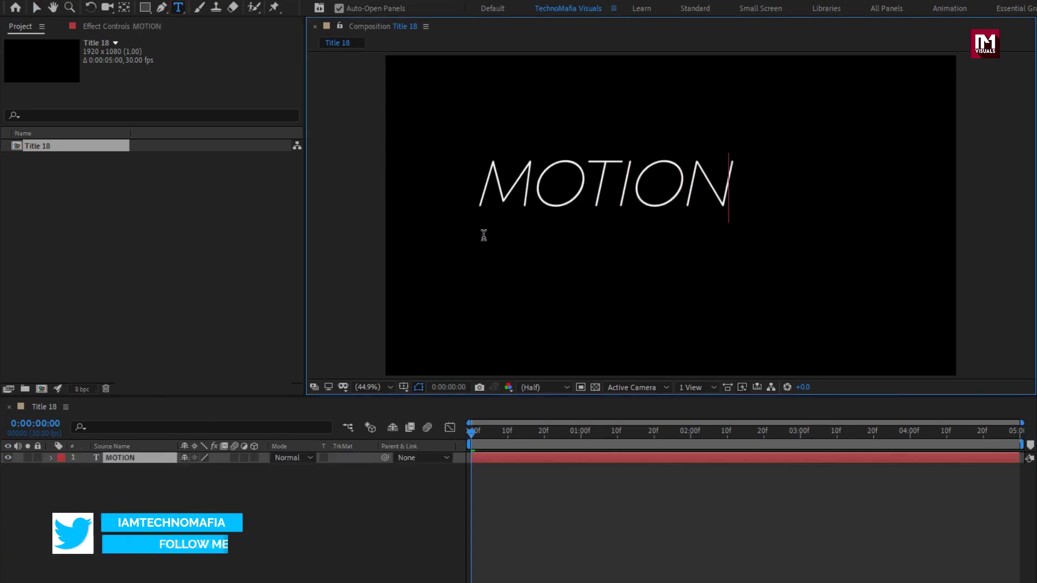
key("Escape")
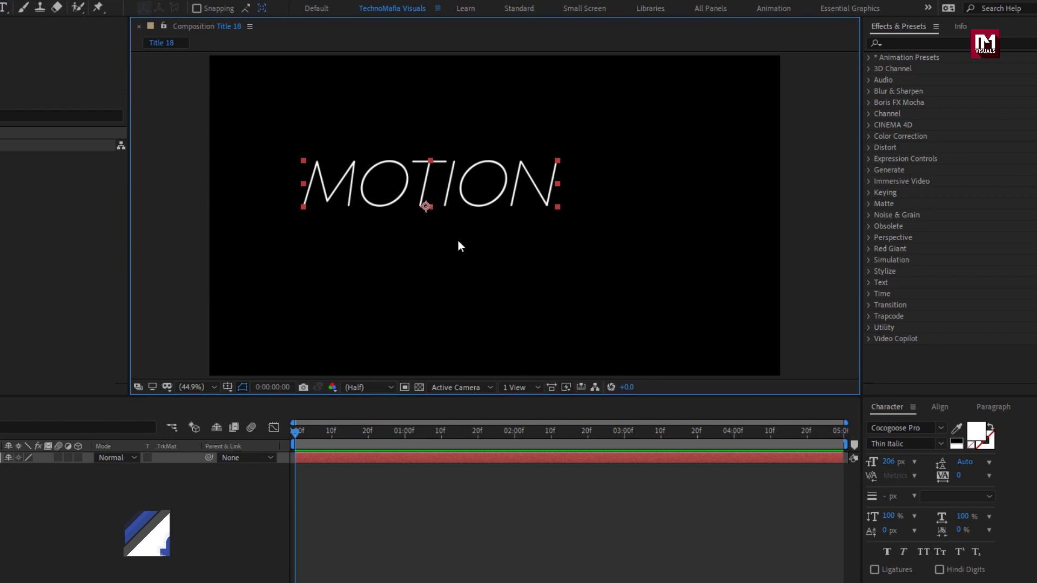
Set the MOTION text to Objective Black at 109 px and move it slightly above the frame's centre.
left_click(891, 427)
type("obje")
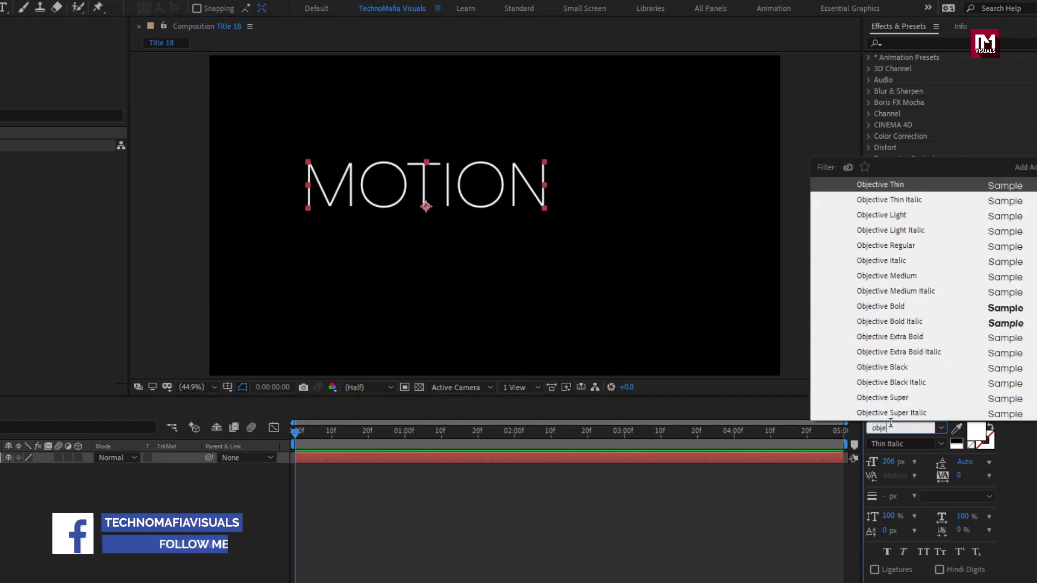
left_click(893, 367)
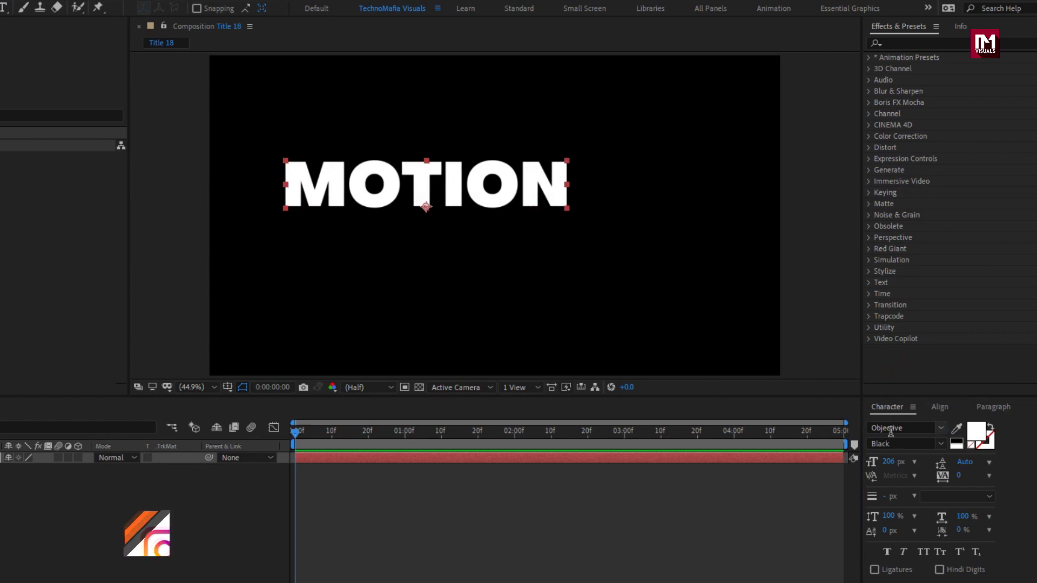
left_click_drag(889, 461, 826, 464)
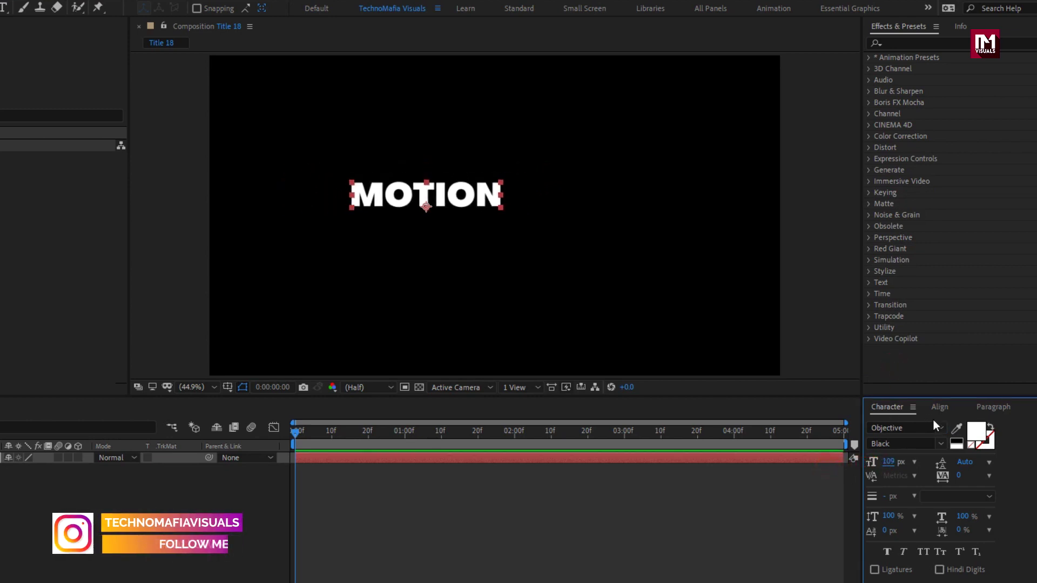
left_click_drag(411, 196, 474, 214)
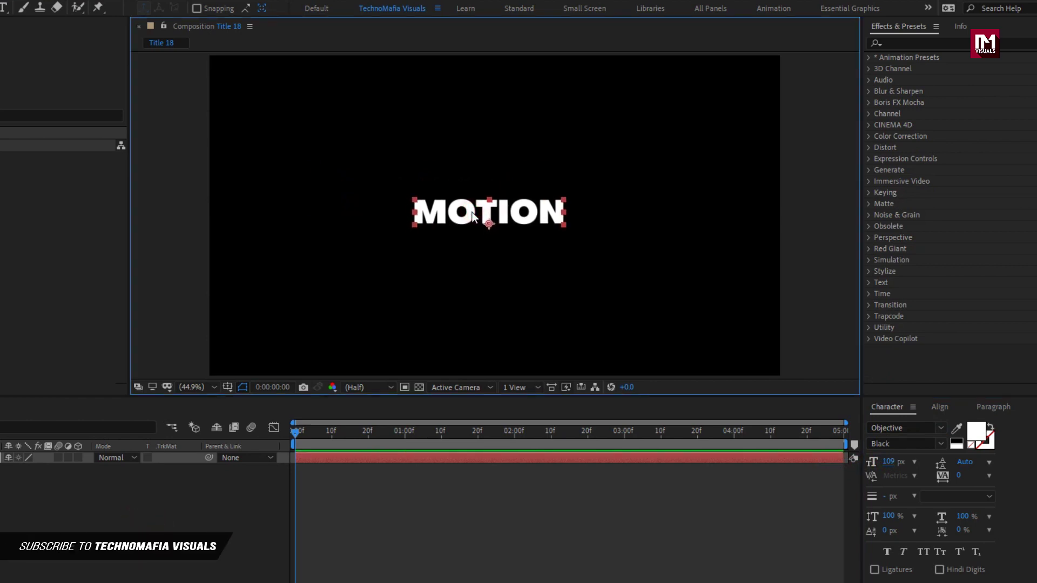
Duplicate the MOTION layer, change the copy's text to GRAPHICS, and place it below MOTION with their left edges aligned.
key("ctrl+d")
left_click_drag(472, 214, 472, 263)
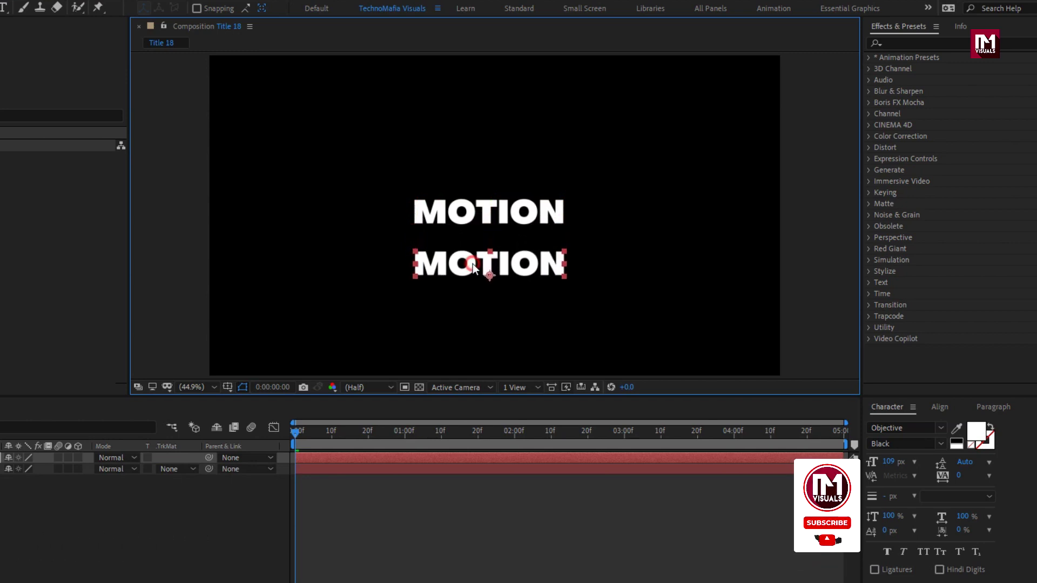
double_click(472, 263)
type("GR")
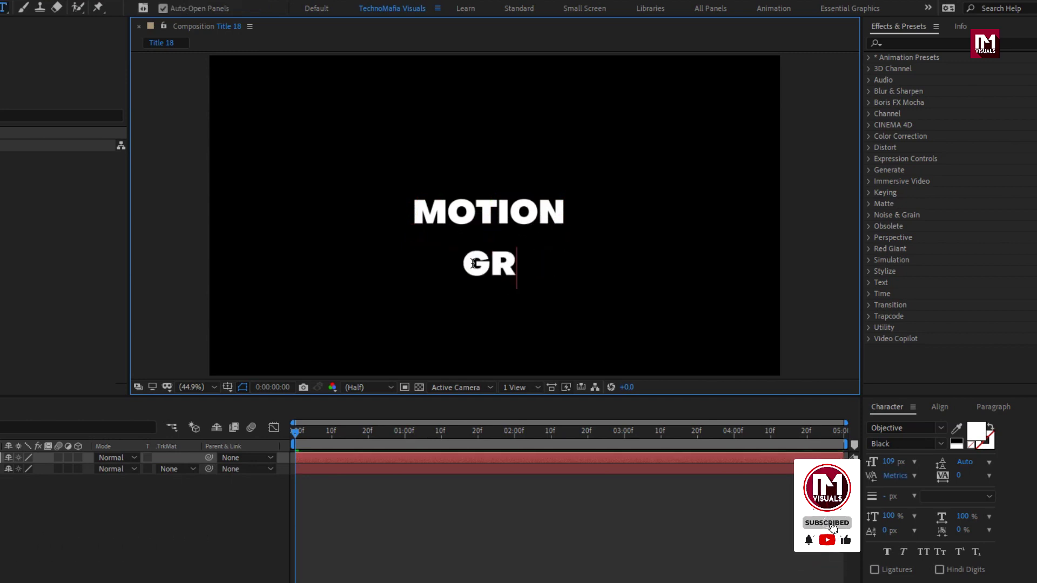
type("APHICS")
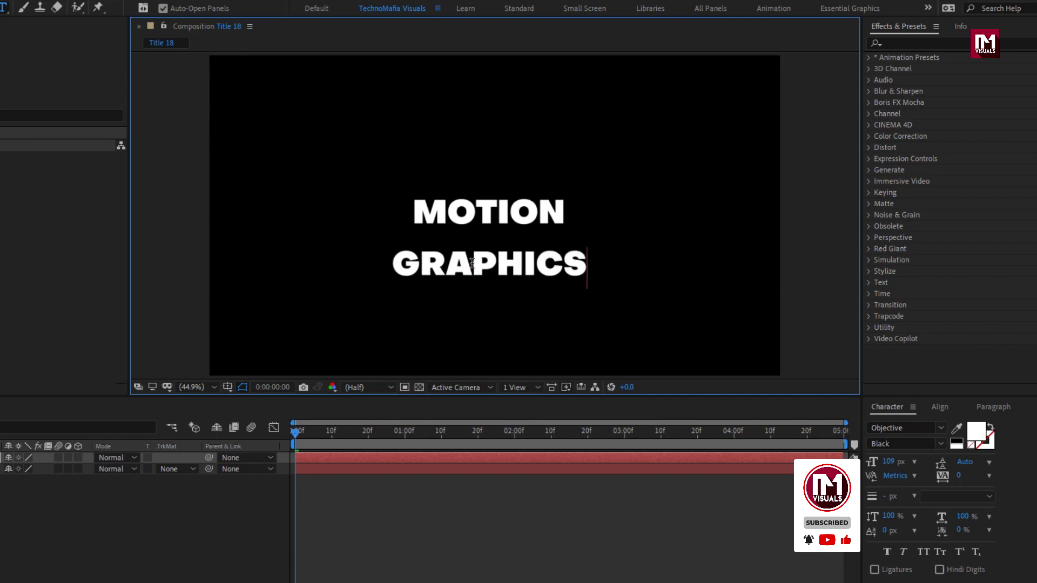
key("Escape")
key("v")
left_click_drag(437, 266, 451, 268)
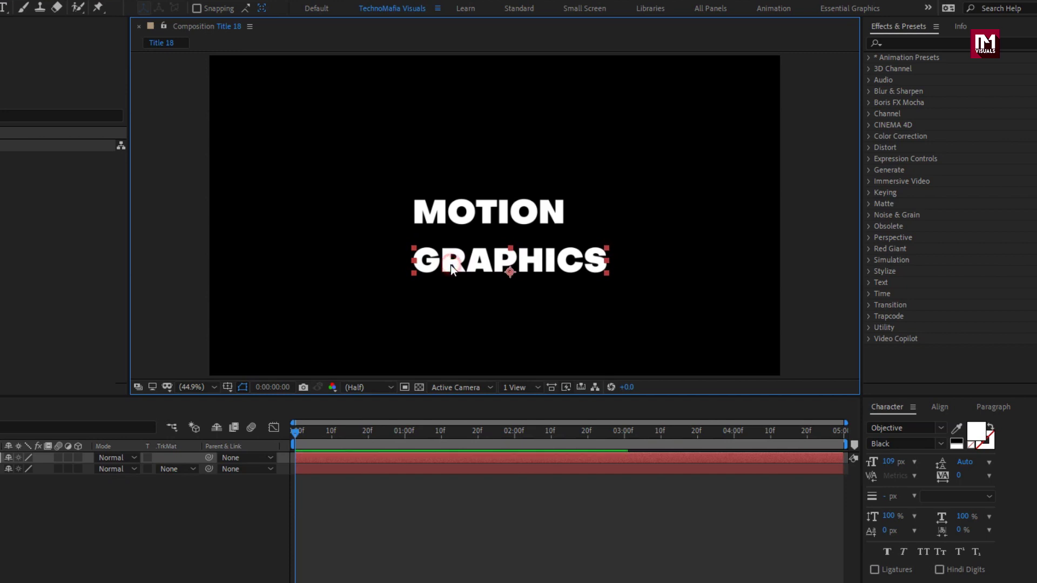
Add a separate text layer reading AFTER EFFECTS TUTORIAL.
left_click(7, 8)
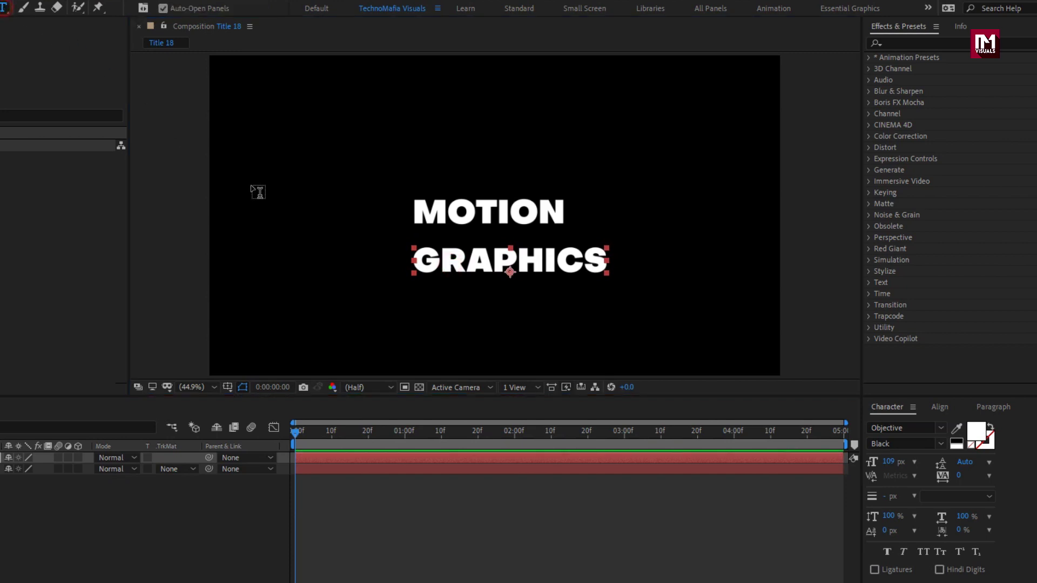
left_click(425, 238)
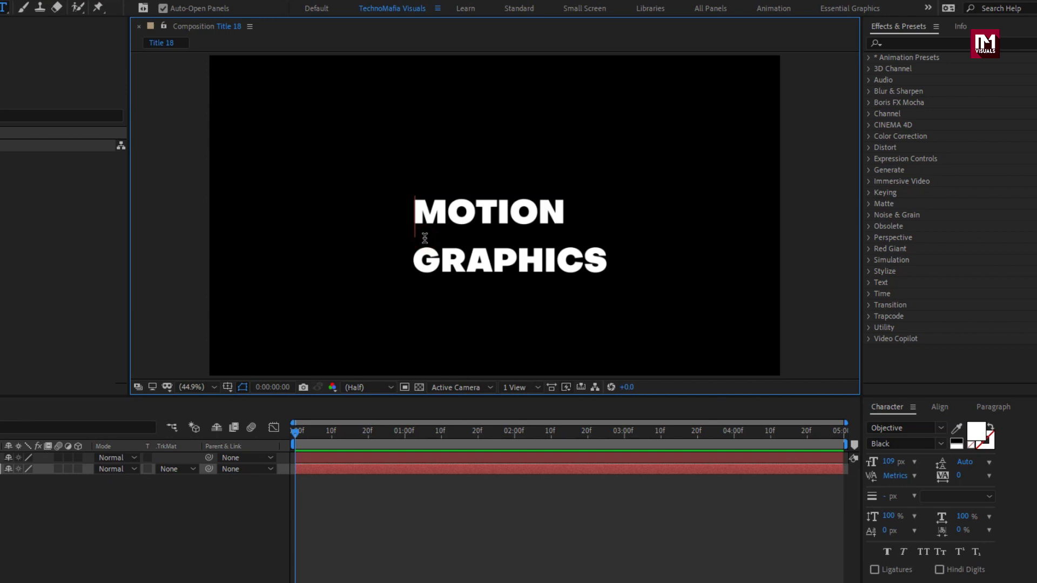
key("Escape")
left_click(397, 238)
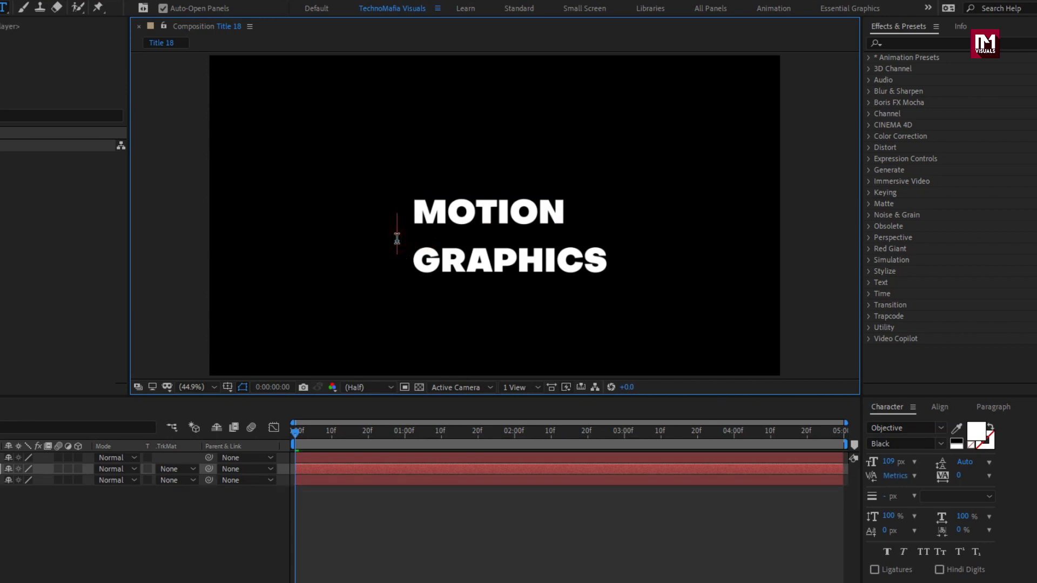
type("A")
type("FTER EF")
type("FECTS")
type(" TUTORI")
type("AL")
key("Escape")
key("v")
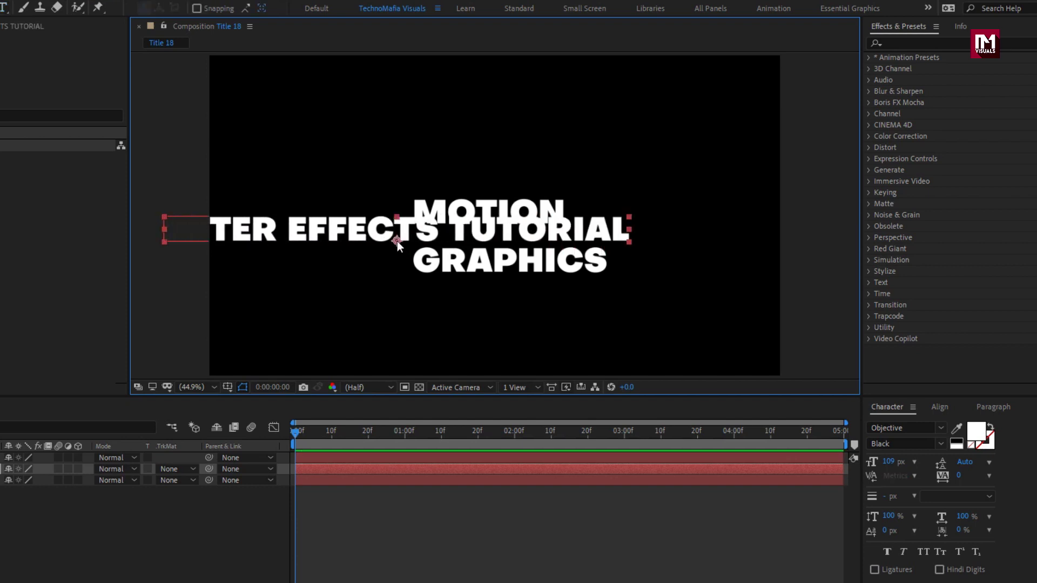
Set the AFTER EFFECTS TUTORIAL text to Medium at 56 px and fit it left-aligned between MOTION and GRAPHICS.
left_click_drag(389, 239, 511, 247)
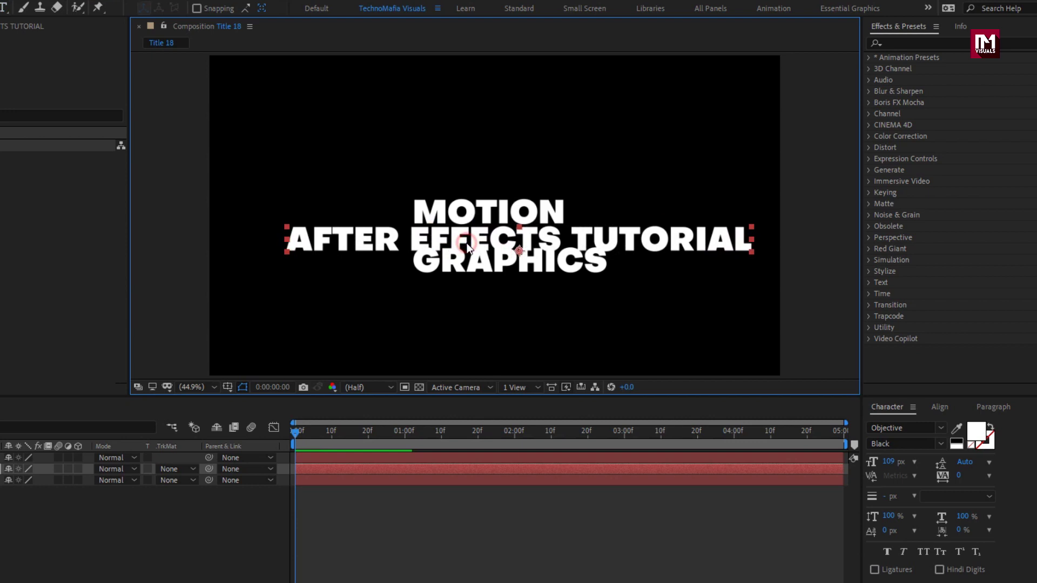
left_click(941, 443)
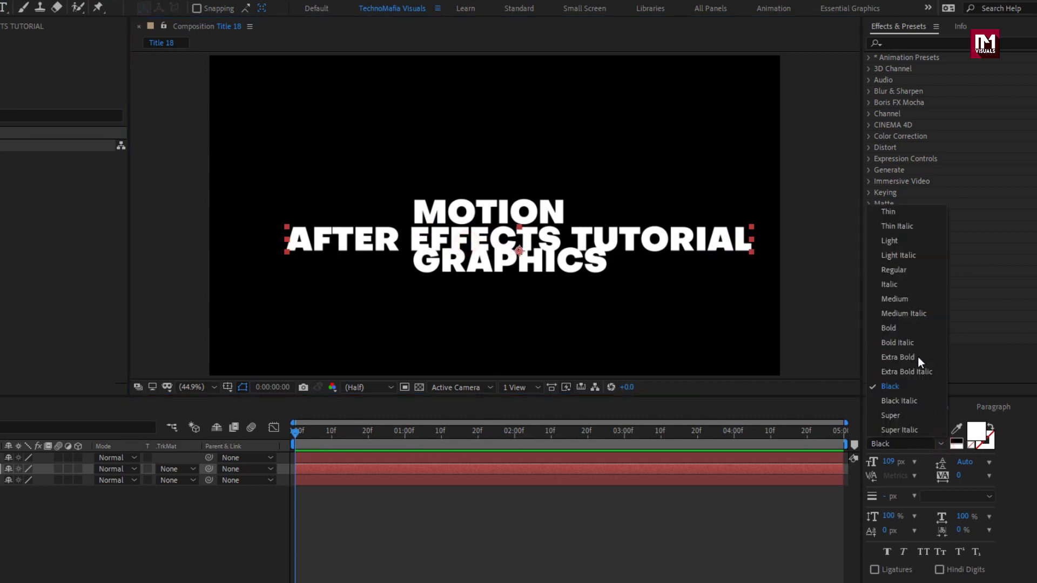
left_click(899, 299)
left_click_drag(889, 462, 855, 465)
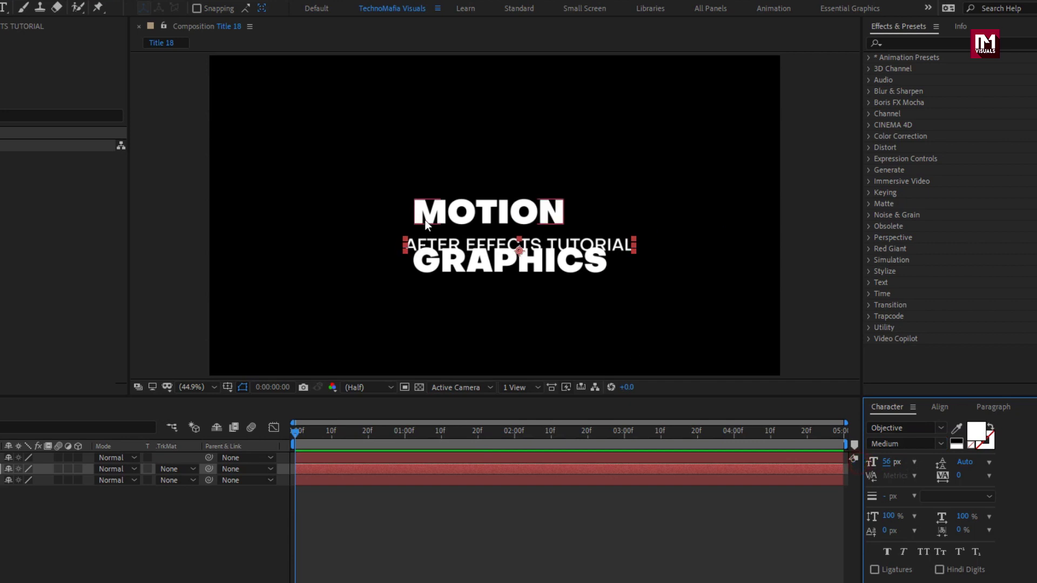
left_click_drag(426, 245, 436, 238)
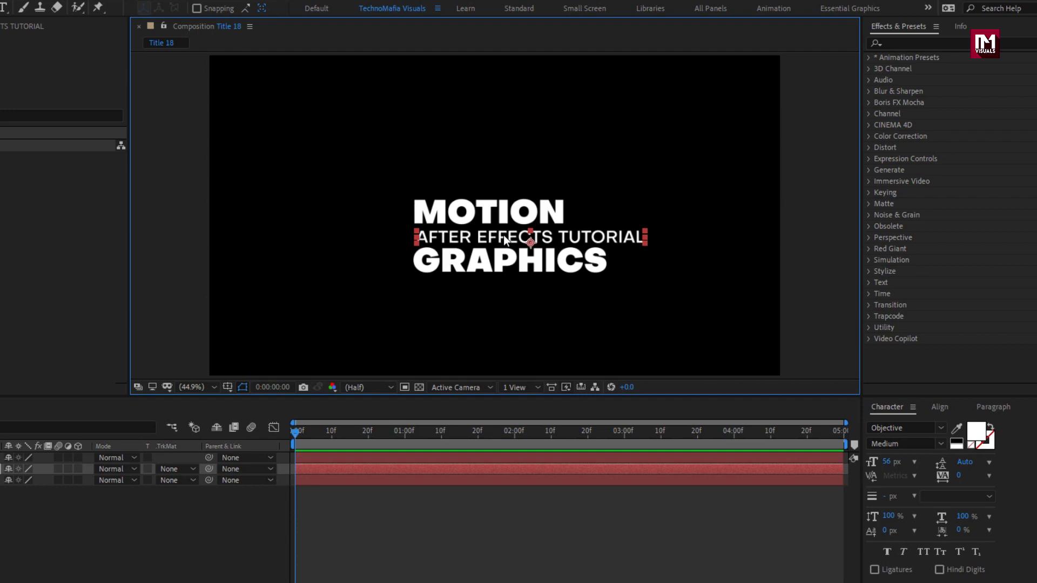
Add a Position text animator to the MOTION layer and set its position to 0, 90.
left_click(125, 480)
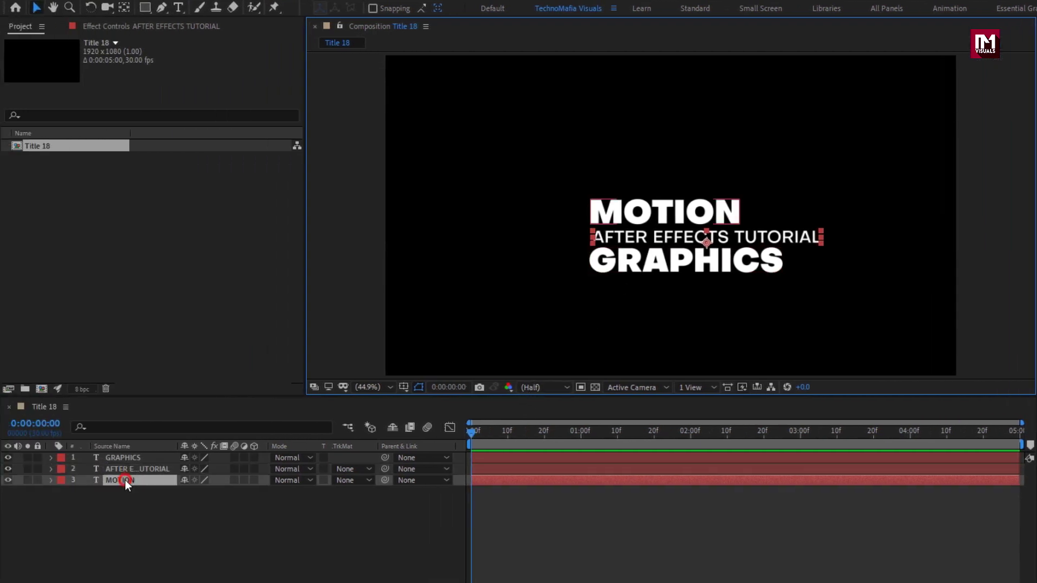
left_click(51, 480)
left_click(260, 492)
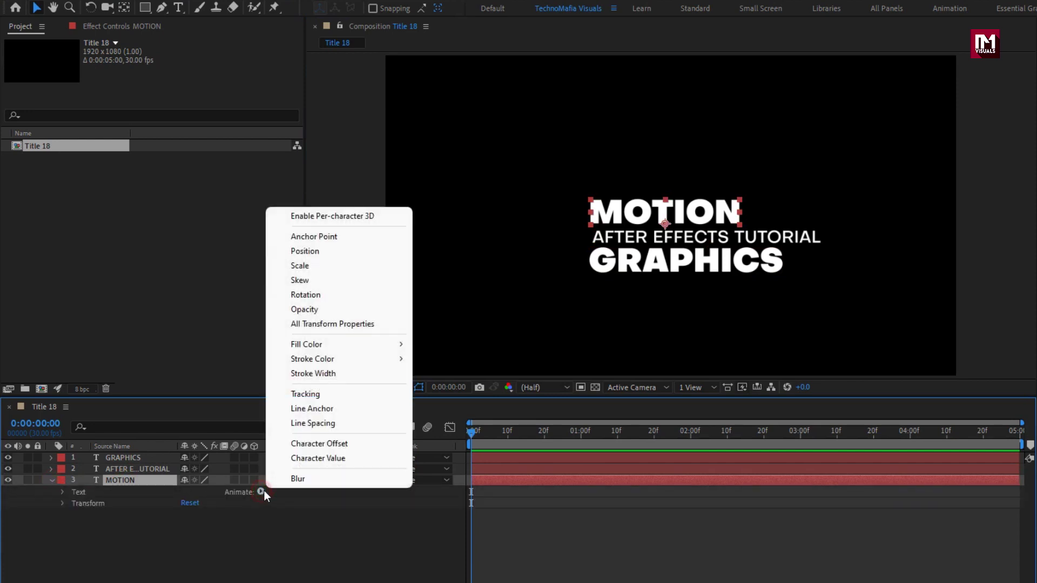
left_click(304, 252)
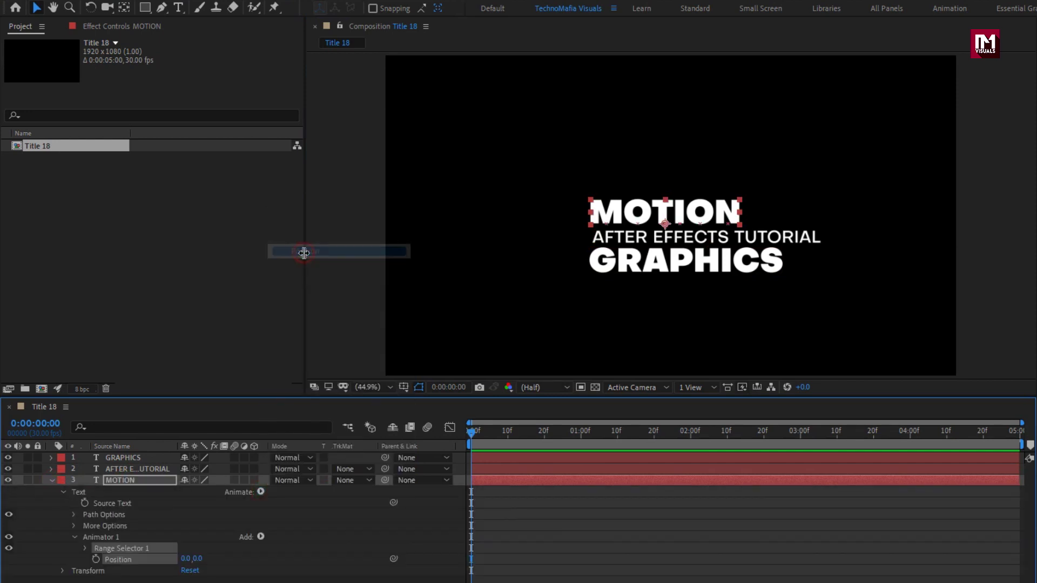
left_click(200, 558)
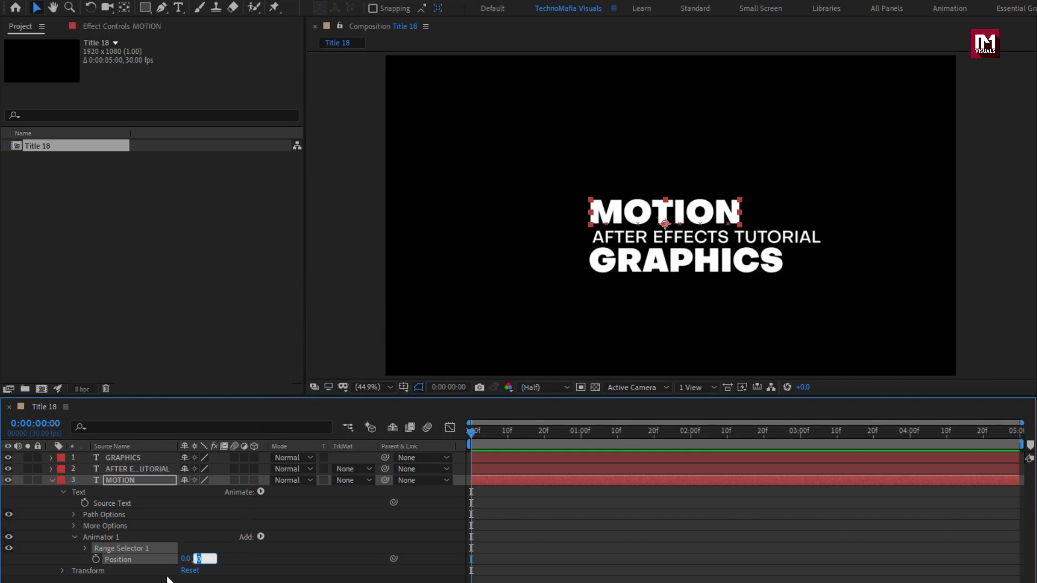
key("Return")
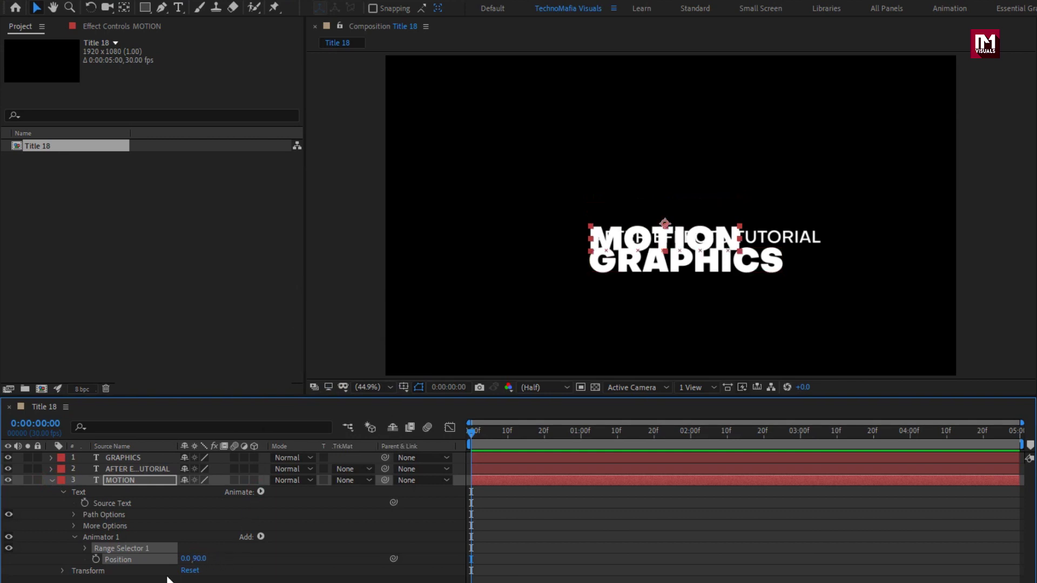
Keyframe MOTION's Range Selector Offset at 0% on the first frame and 100% at 0:00:02:00.
left_click(85, 548)
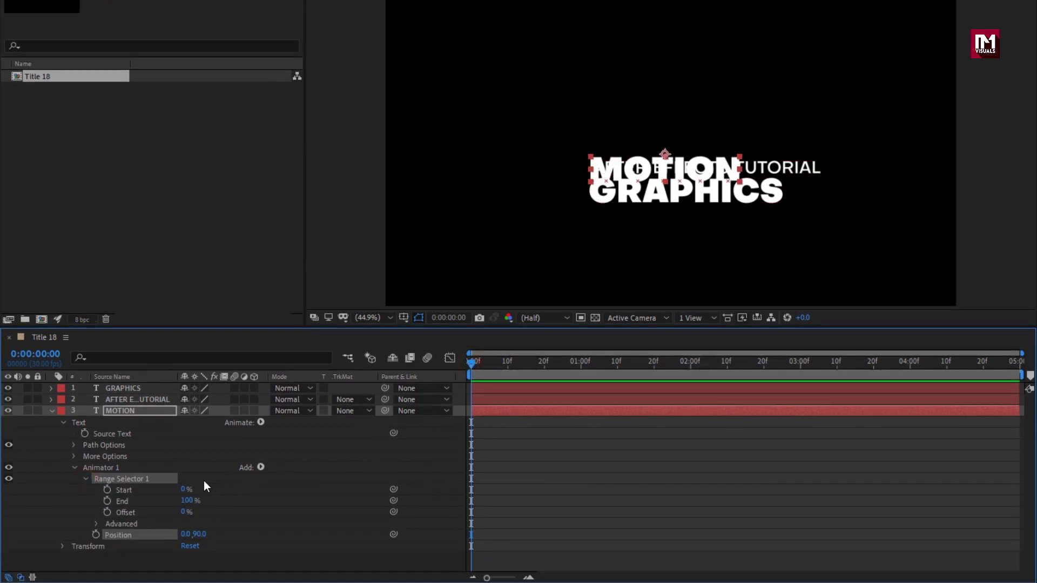
left_click(107, 512)
left_click_drag(546, 371, 692, 371)
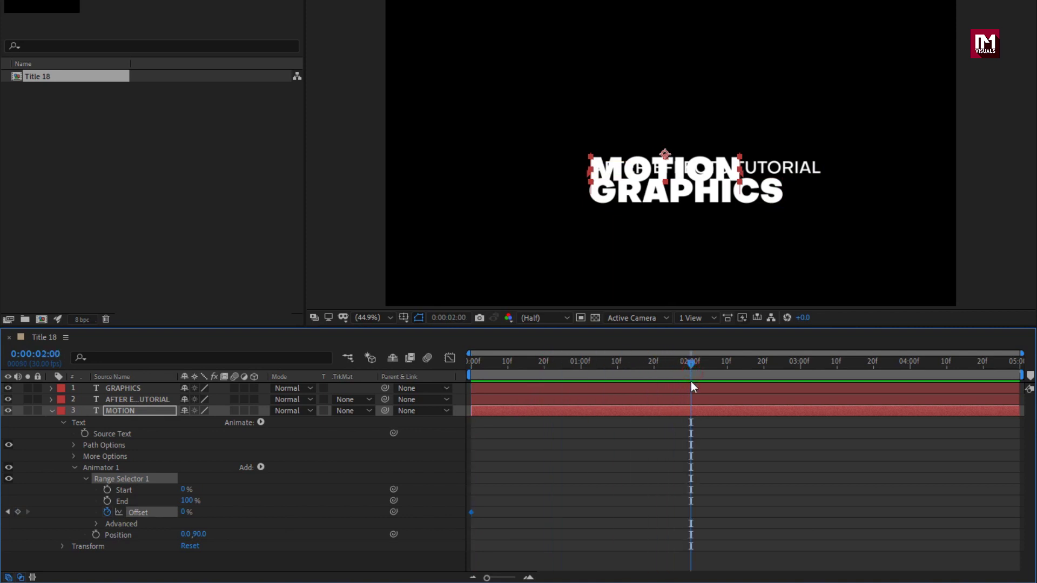
left_click(184, 512)
type("100")
key("Return")
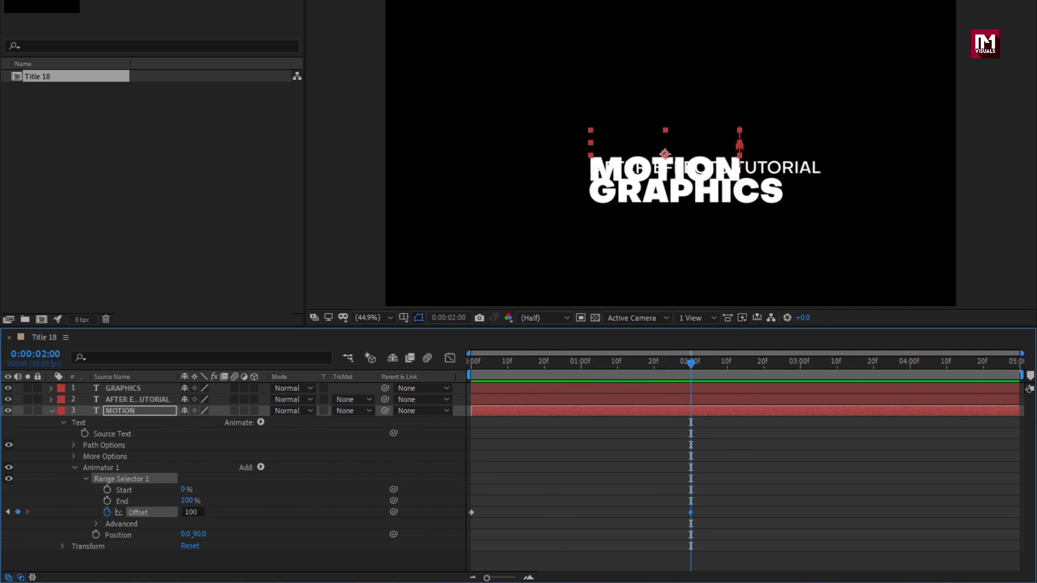
Apply Easy Ease to both Offset keyframes of the MOTION layer.
left_click_drag(685, 371, 790, 373)
left_click_drag(704, 505, 471, 516)
right_click(472, 517)
mouse_move(546, 504)
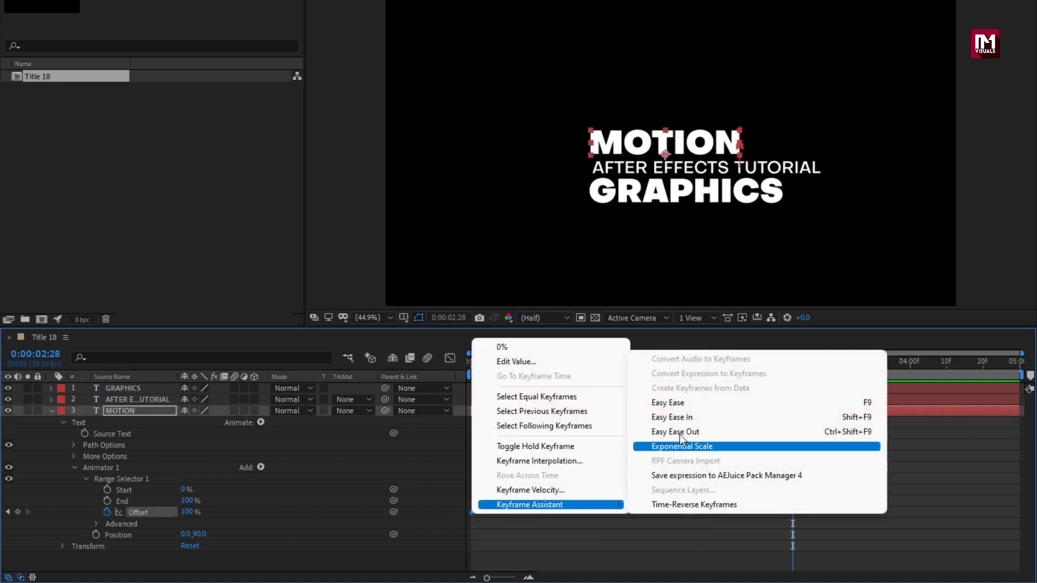
left_click(674, 407)
Reshape the Offset speed graph by extending the keyframes' easing handles, preview the MOTION animation, and collapse the layer's properties.
left_click(450, 358)
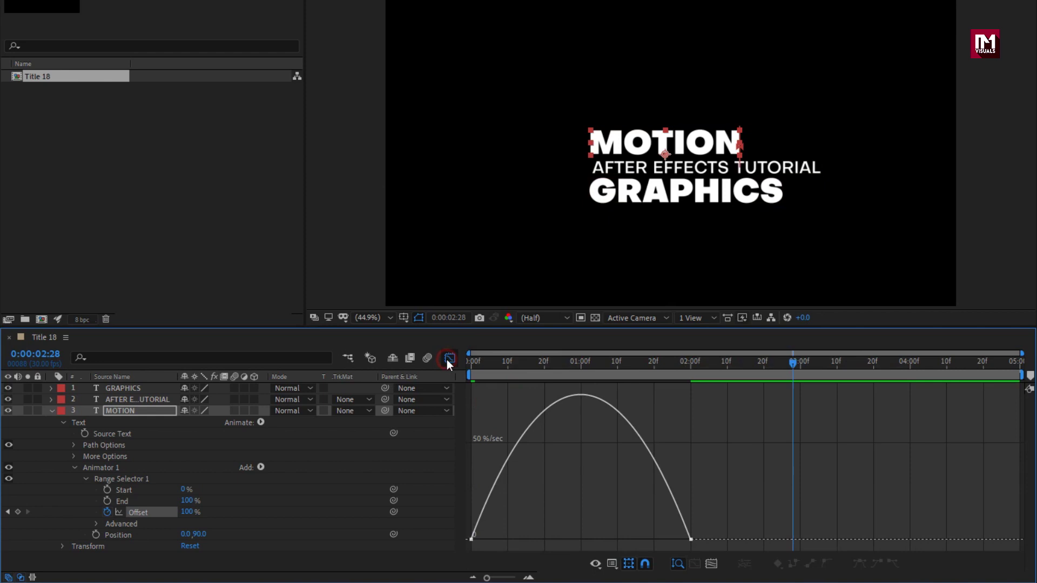
left_click_drag(704, 532, 595, 543)
left_click_drag(508, 543, 568, 542)
left_click_drag(467, 364, 690, 367)
key("space")
left_click(453, 360)
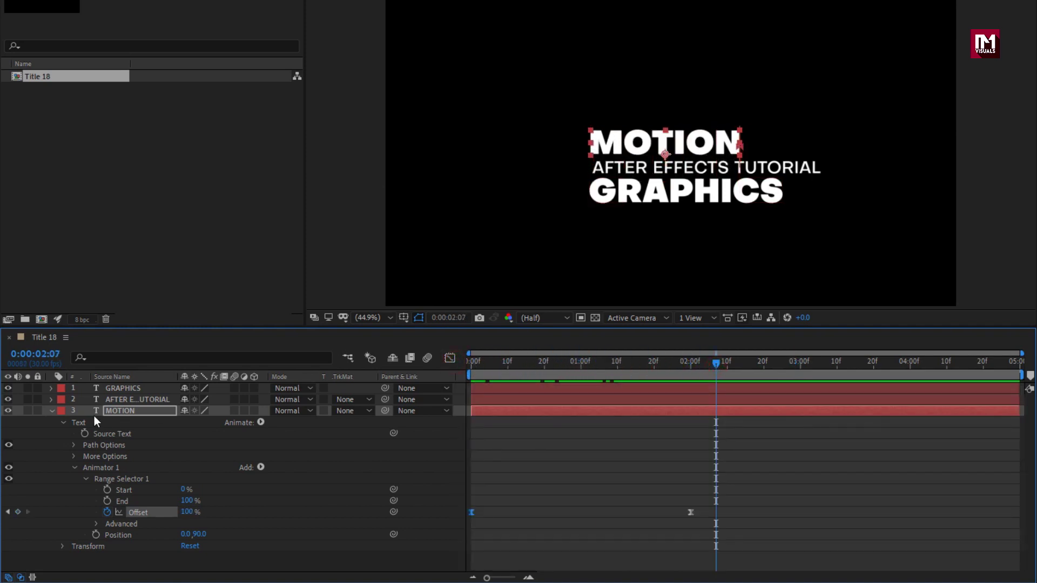
left_click(51, 411)
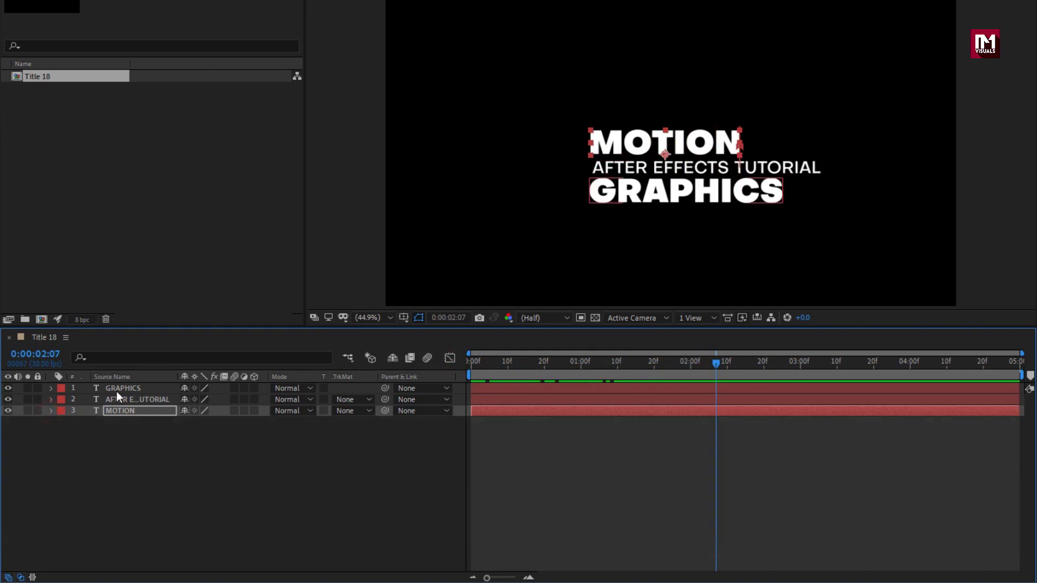
Add a Position text animator to the GRAPHICS layer and set its position to 0, -90.
left_click(115, 389)
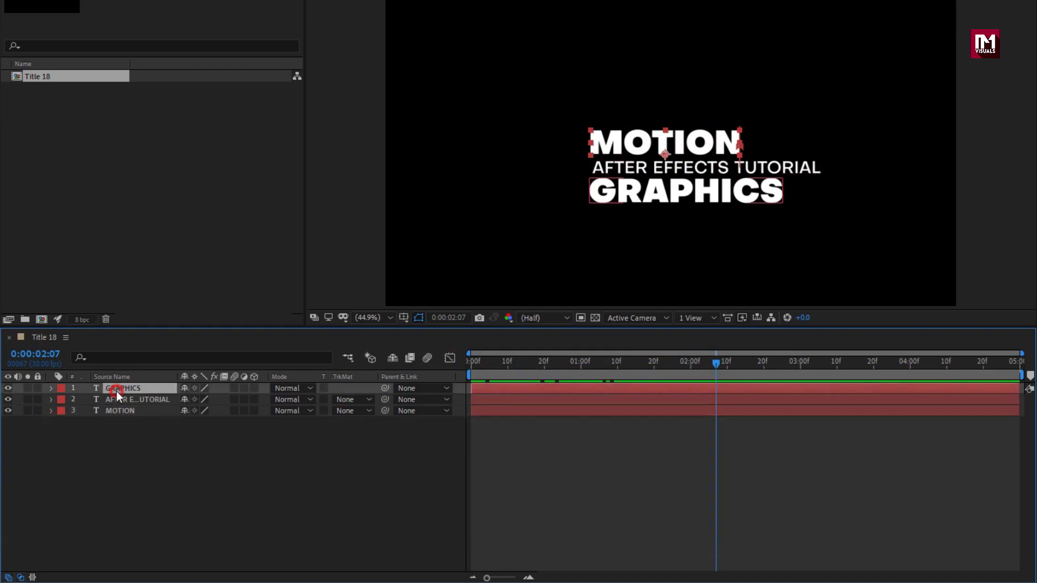
left_click(50, 389)
left_click(261, 399)
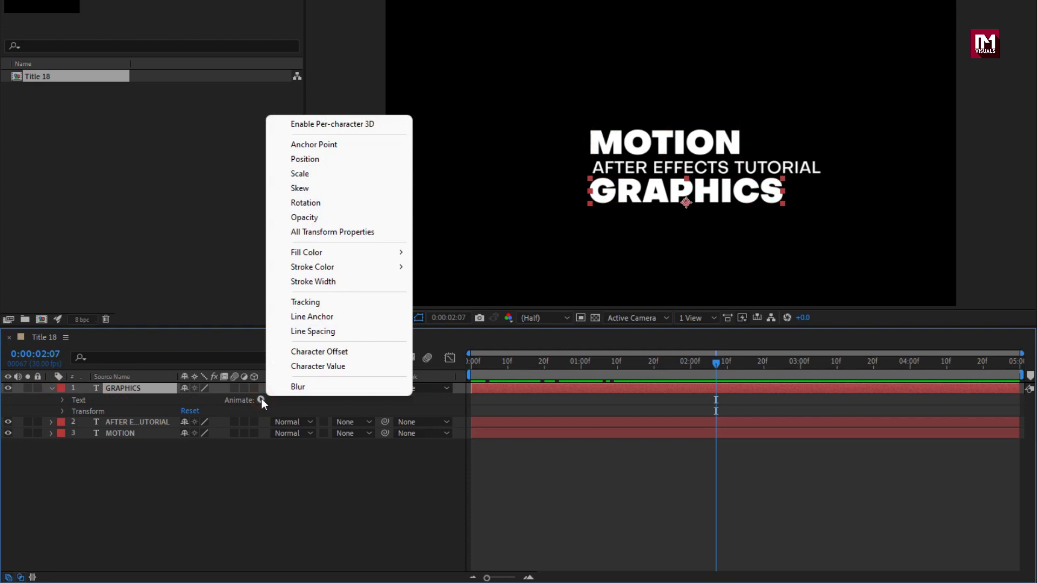
left_click(298, 160)
left_click(196, 466)
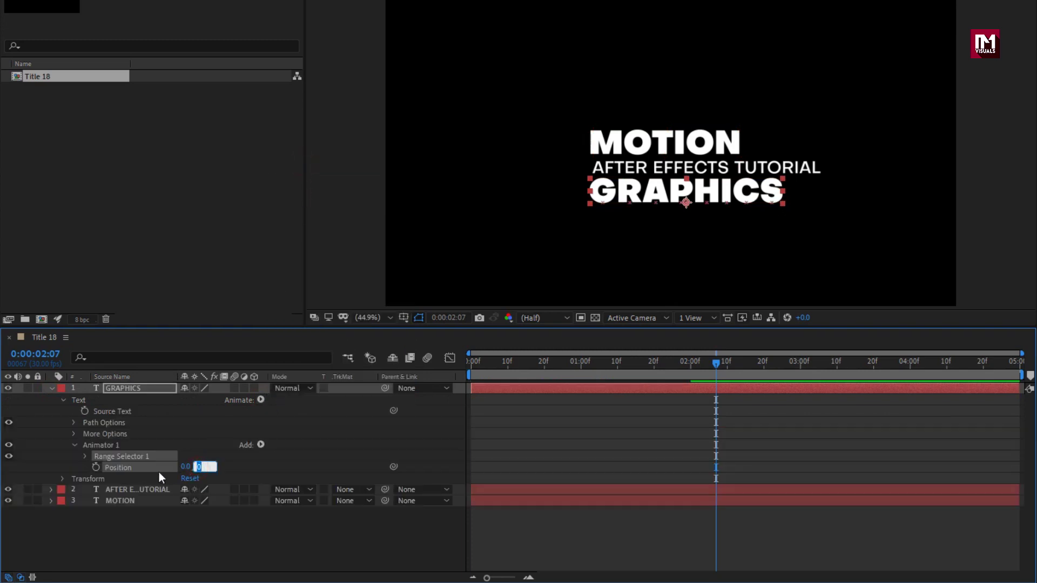
type("-90")
key("Return")
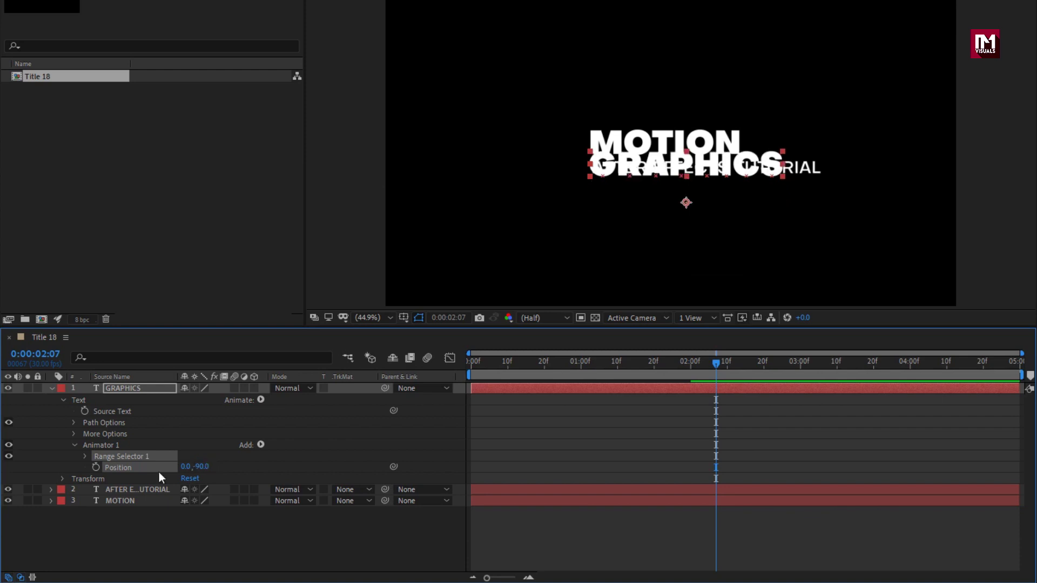
Keyframe GRAPHICS's Range Selector Offset at 0% on the first frame and 100% at 0:00:02:00.
left_click(84, 457)
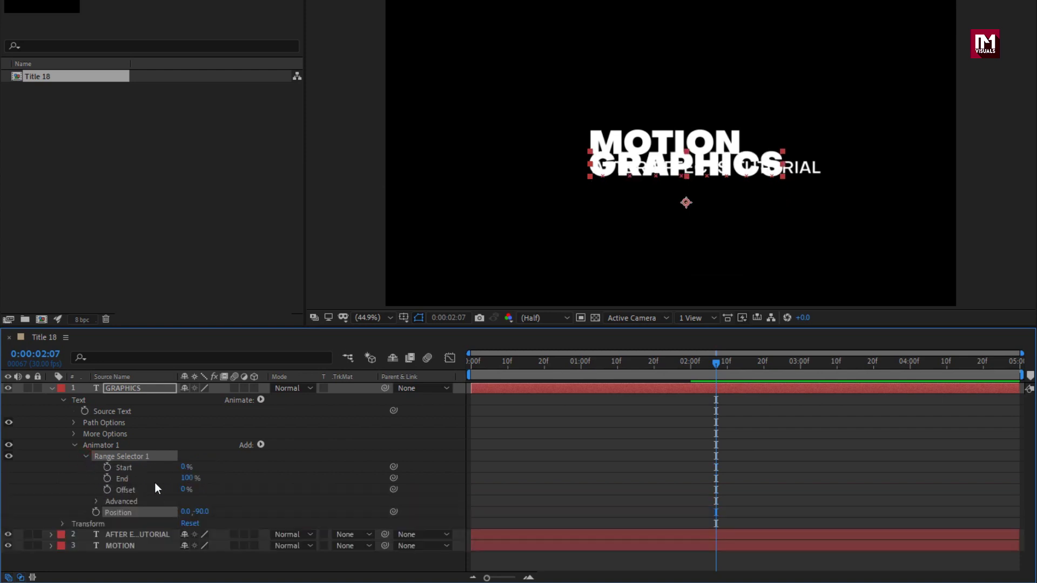
left_click_drag(484, 367, 465, 364)
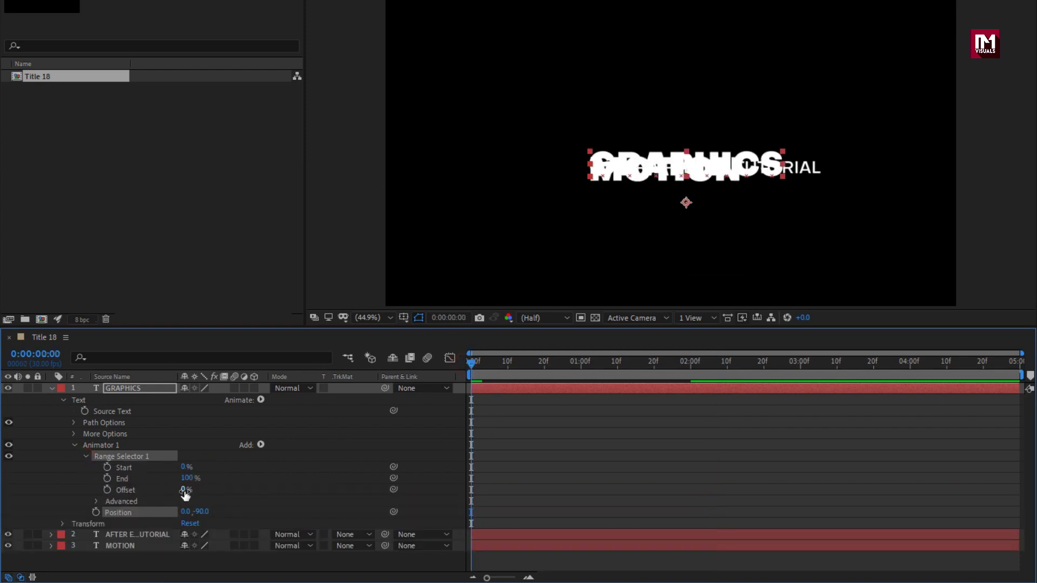
left_click(108, 490)
left_click_drag(524, 368, 691, 367)
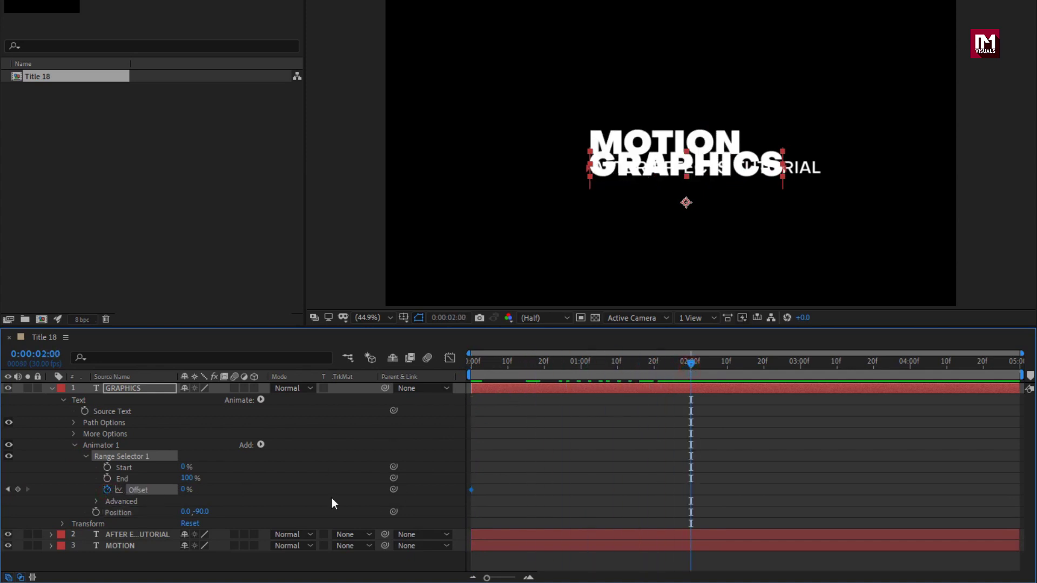
type("100")
key("Return")
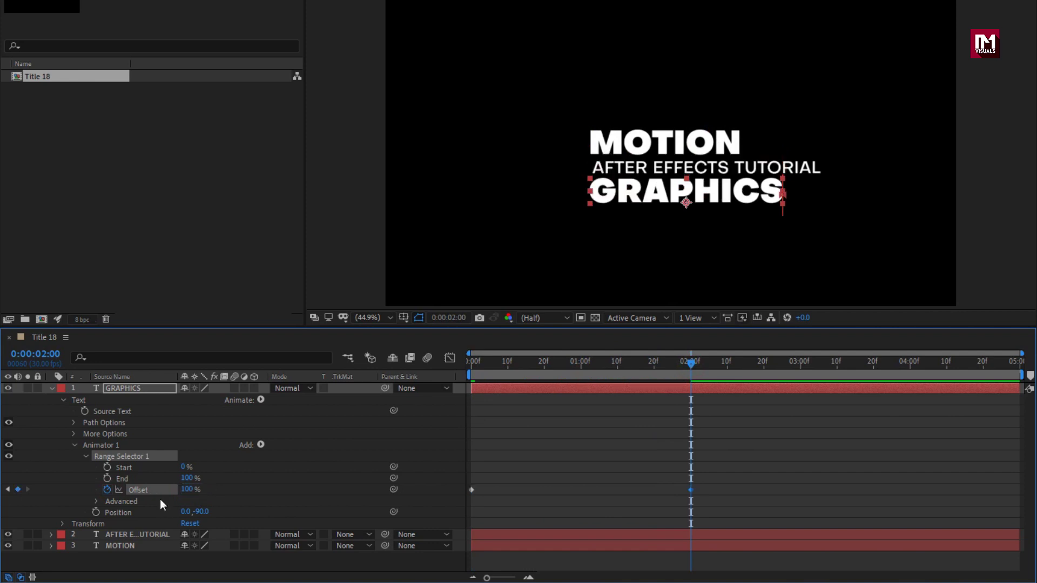
Apply Easy Ease to both Offset keyframes of the GRAPHICS layer.
left_click_drag(710, 483, 456, 508)
right_click(471, 491)
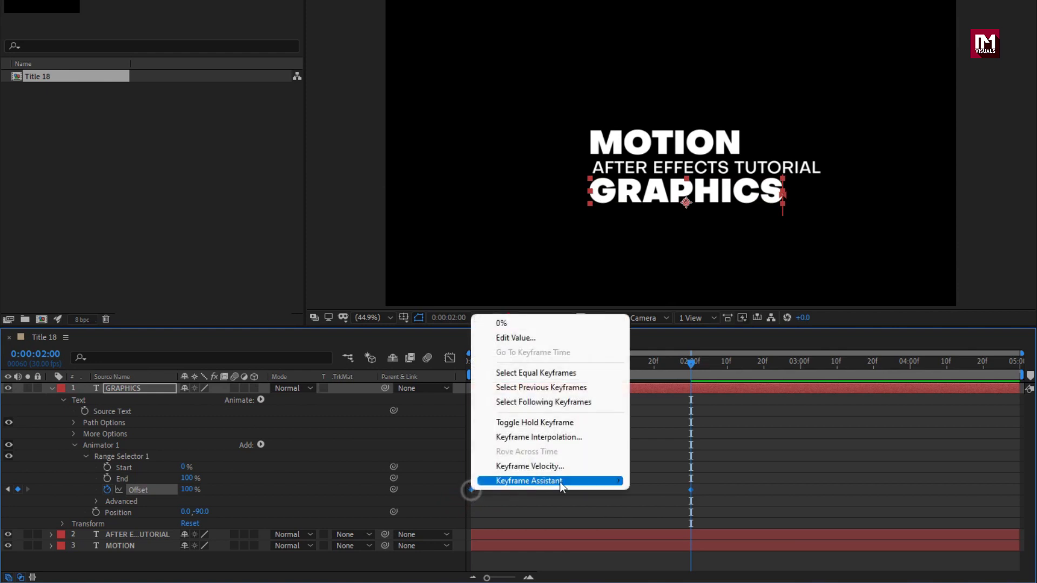
mouse_move(566, 481)
left_click(694, 392)
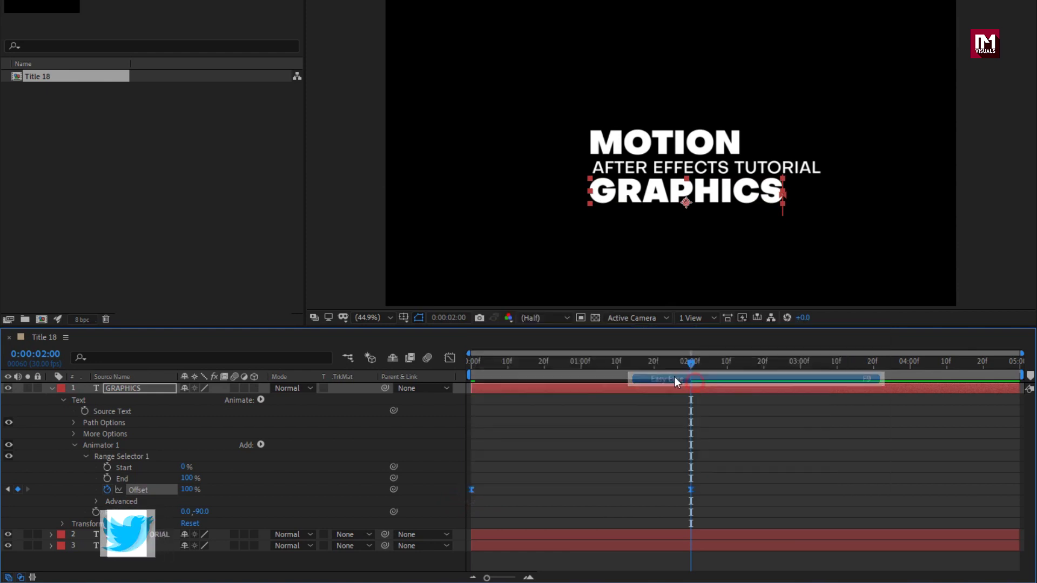
Pull both GRAPHICS Offset keyframes' easing handles inward to sharpen the speed curve's peak, preview the animation, and collapse the layer's properties.
left_click(450, 358)
left_click(691, 539)
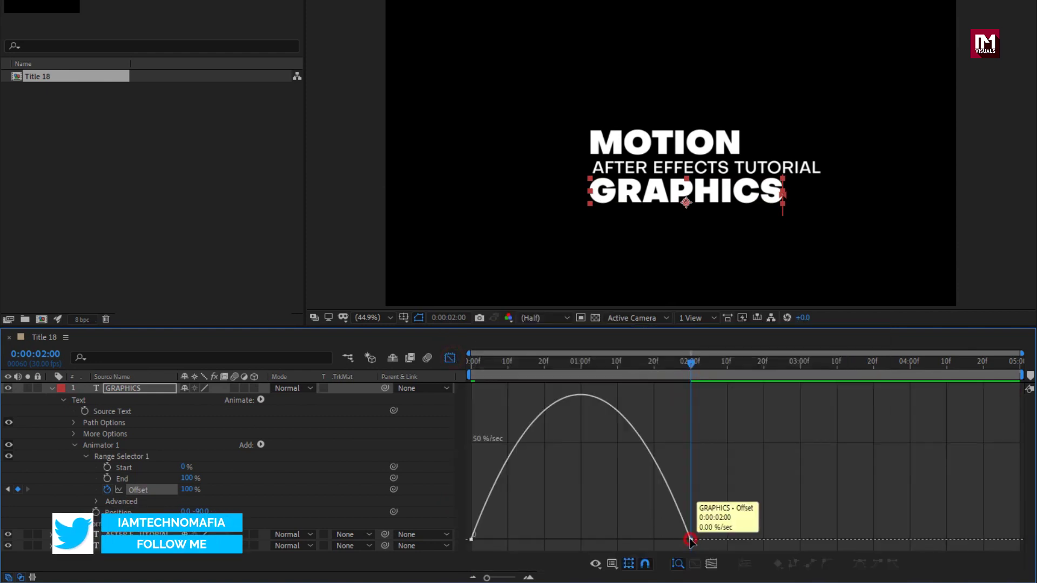
left_click_drag(655, 540, 600, 539)
left_click_drag(507, 539, 562, 539)
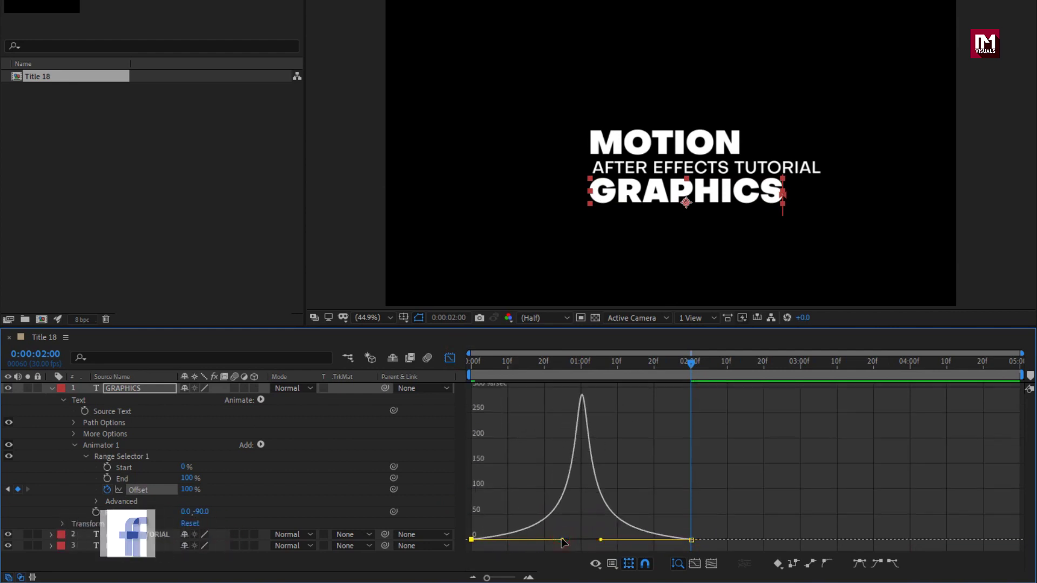
left_click_drag(496, 367, 686, 373)
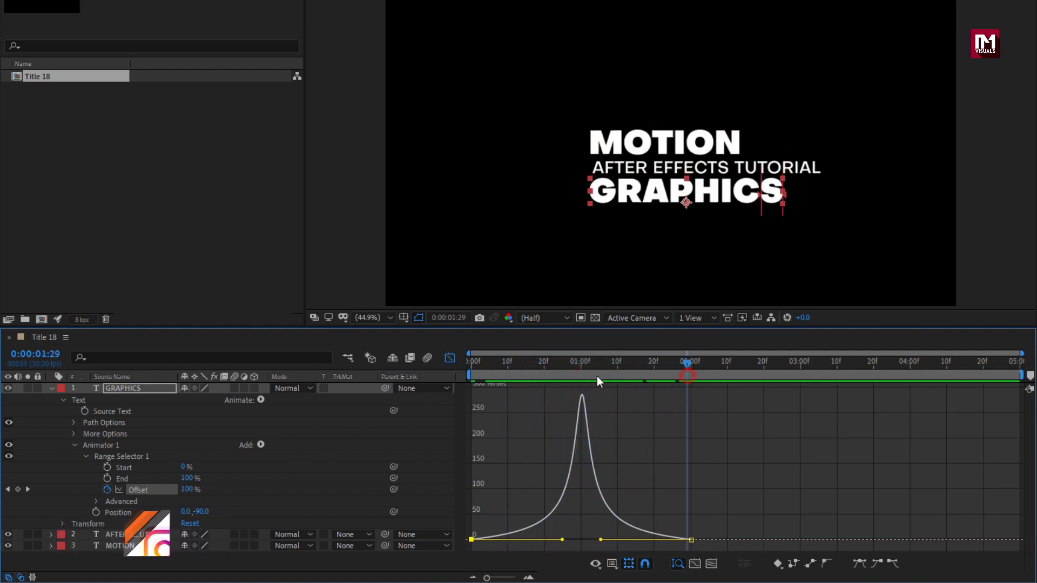
left_click(449, 358)
left_click(52, 388)
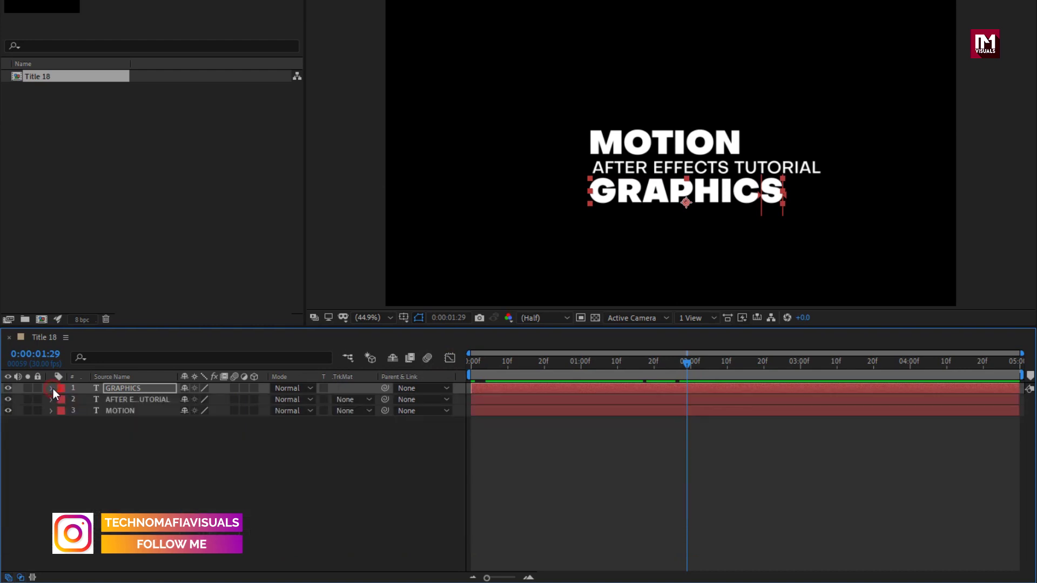
Mask the MOTION layer with a full-width rectangle around the word, placing its lower edge just beneath the letters.
left_click(124, 399)
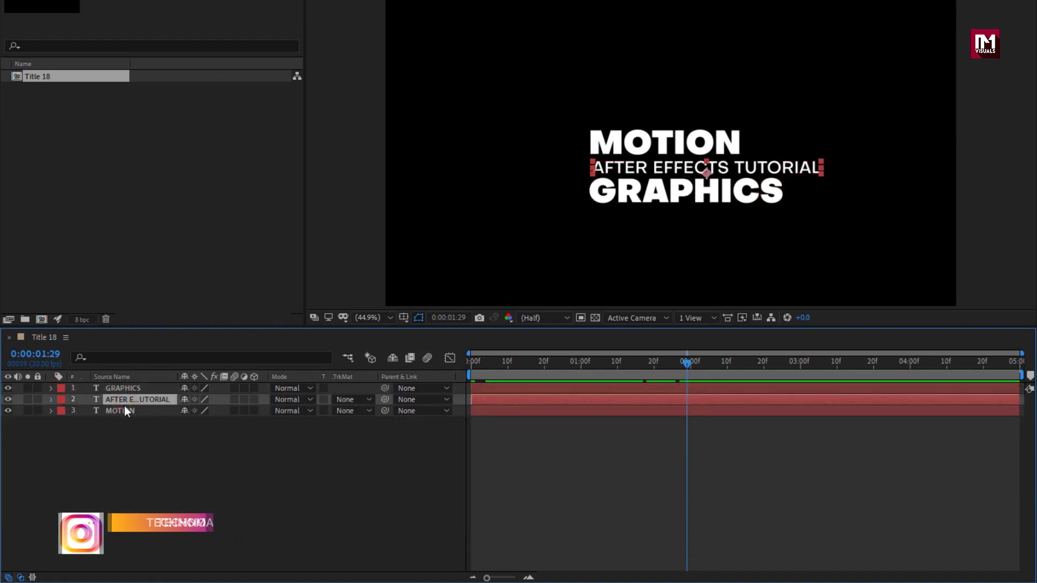
left_click(124, 411)
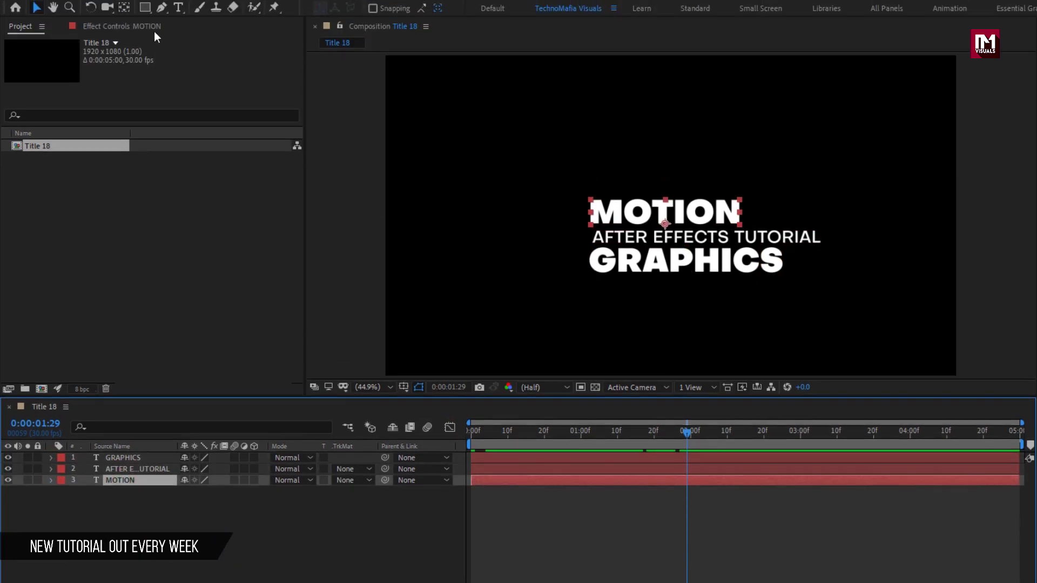
left_click(144, 7)
left_click_drag(384, 177, 954, 223)
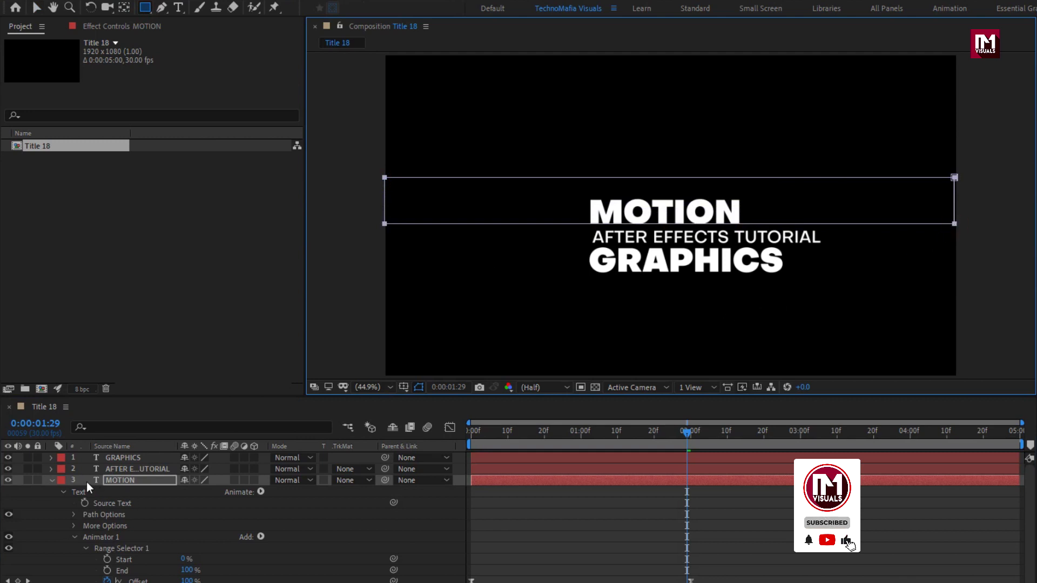
left_click(51, 481)
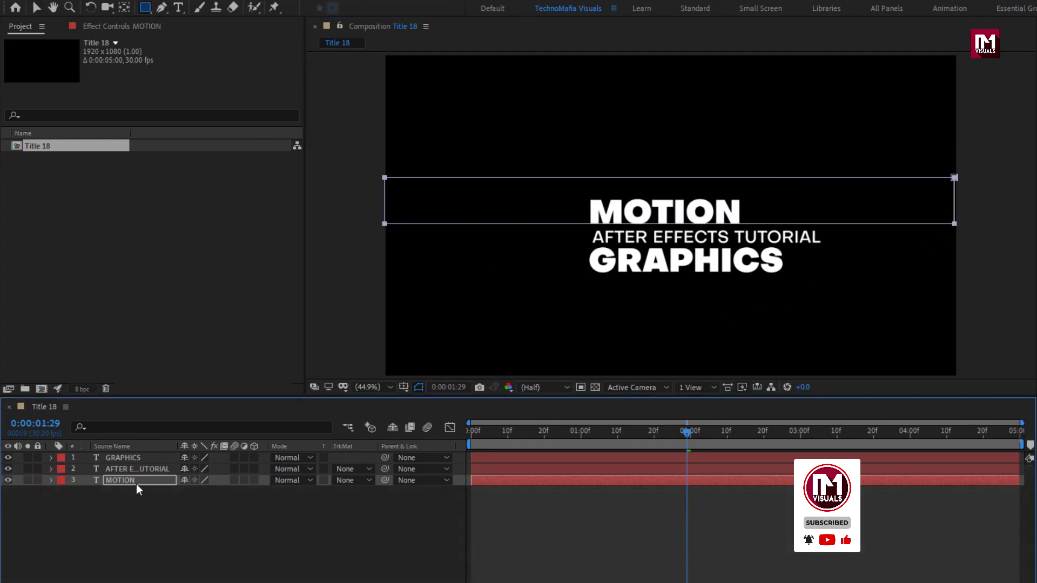
key("v")
left_click(713, 225)
left_click_drag(670, 223, 669, 227)
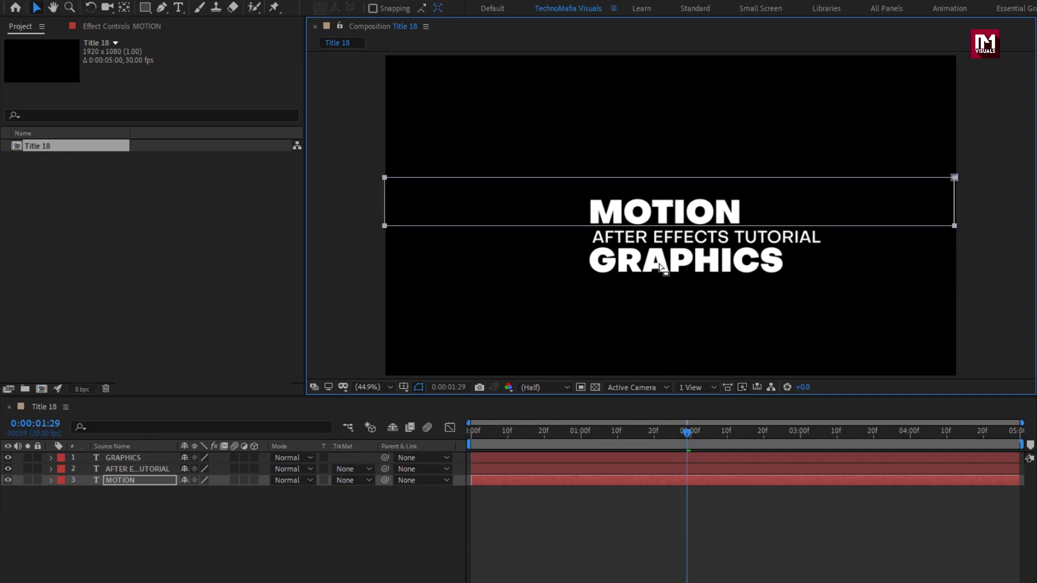
Mask the GRAPHICS layer with a full-width rectangle whose upper edge sits just above the word, and collapse the layer's properties.
left_click(117, 459)
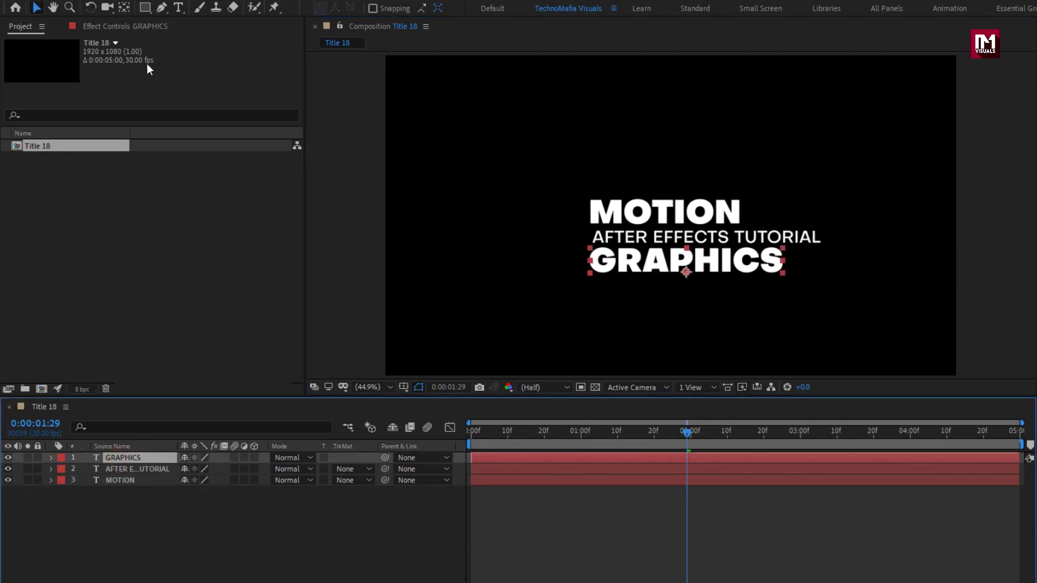
left_click(143, 9)
left_click_drag(979, 339, 375, 247)
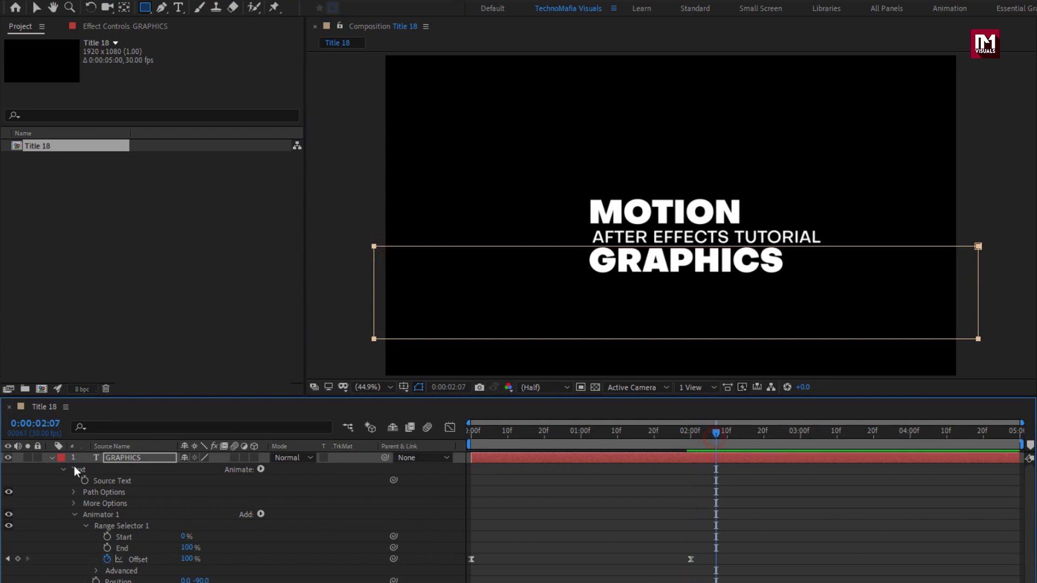
left_click(52, 457)
Check the masks at the start of the animation and raise the MOTION mask's lower edge slightly to hide the stray letter edges.
left_click_drag(686, 433, 483, 435)
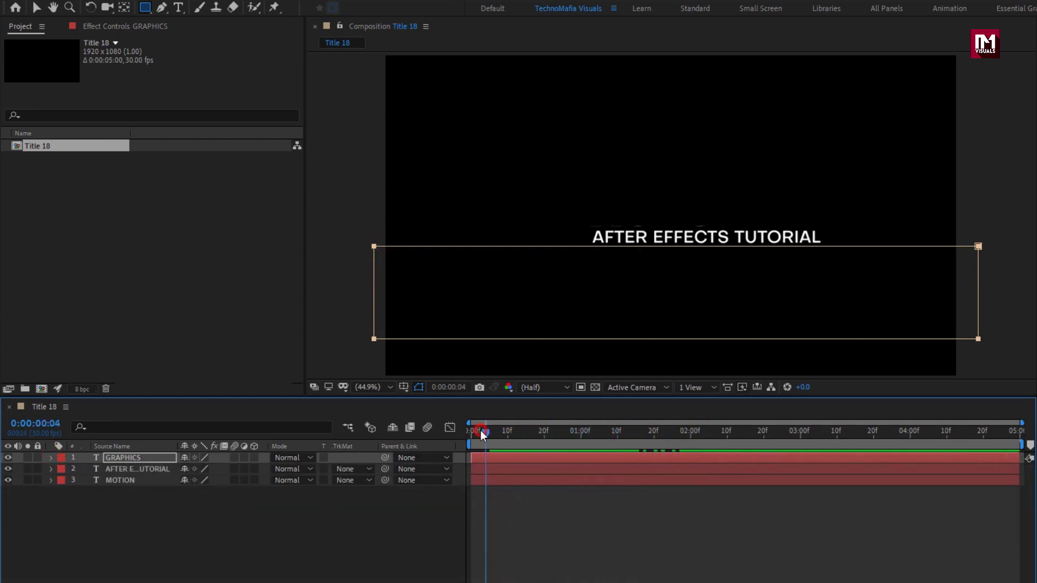
left_click(440, 521)
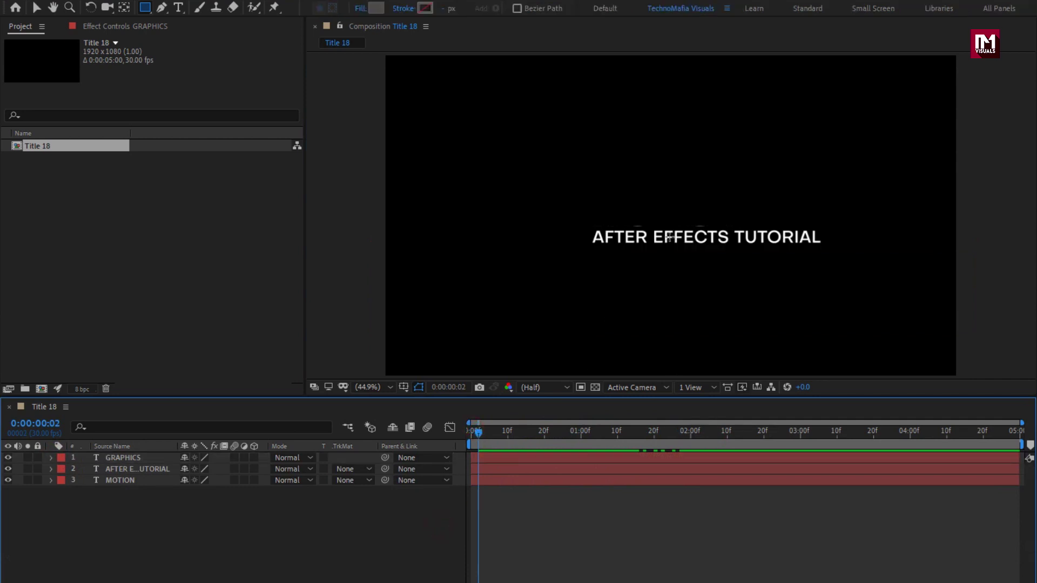
scroll(670, 236, "up", 1)
scroll(670, 236, "up", 2)
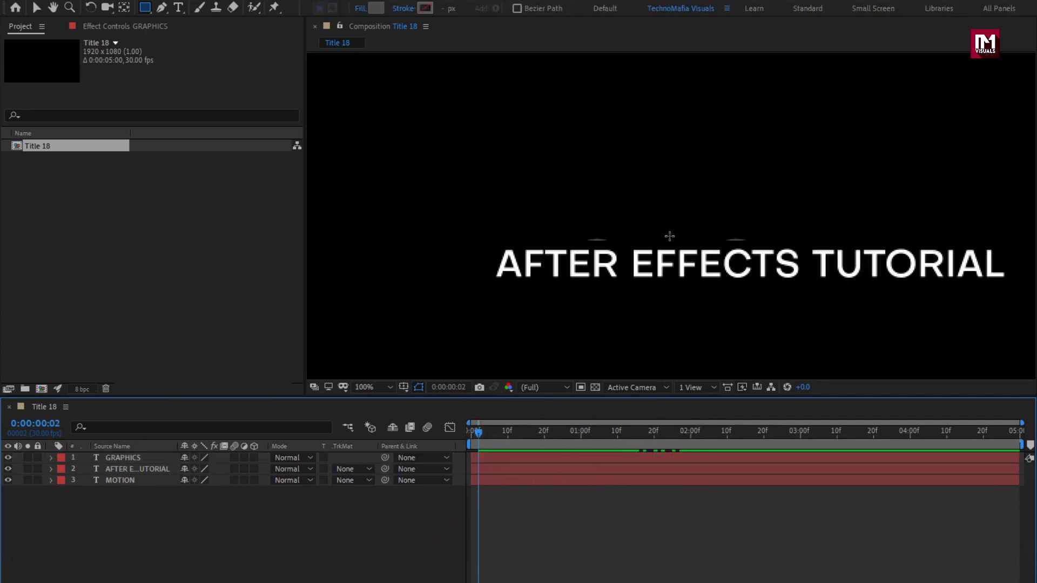
left_click(125, 457)
left_click(141, 482)
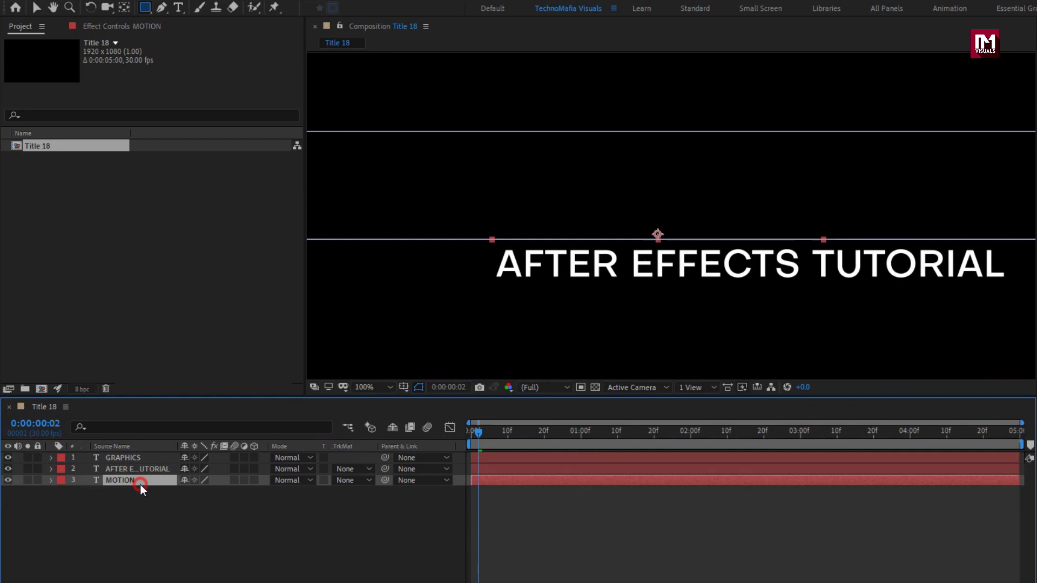
key("v")
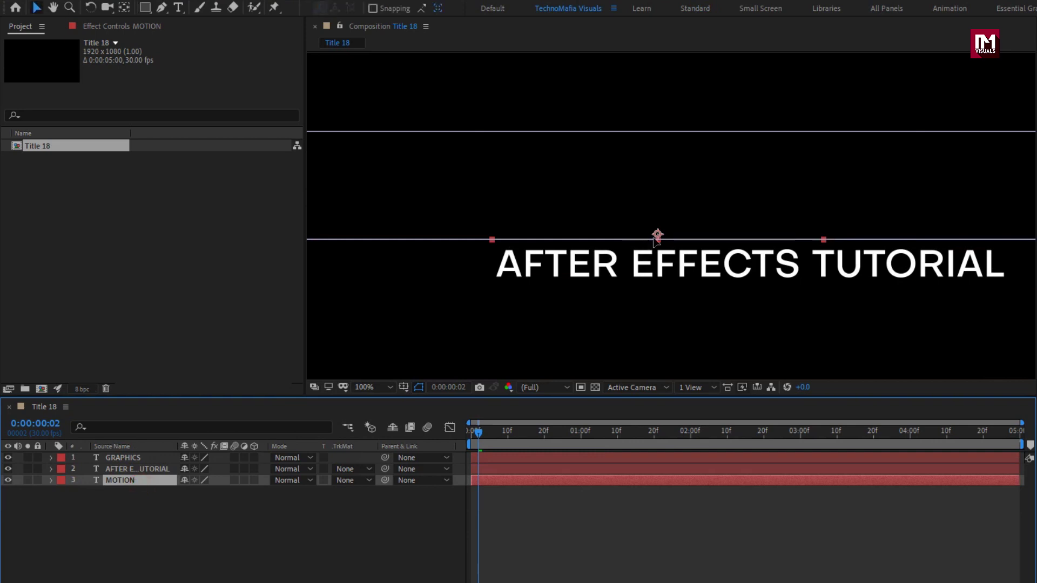
left_click(654, 239)
left_click_drag(667, 241, 664, 237)
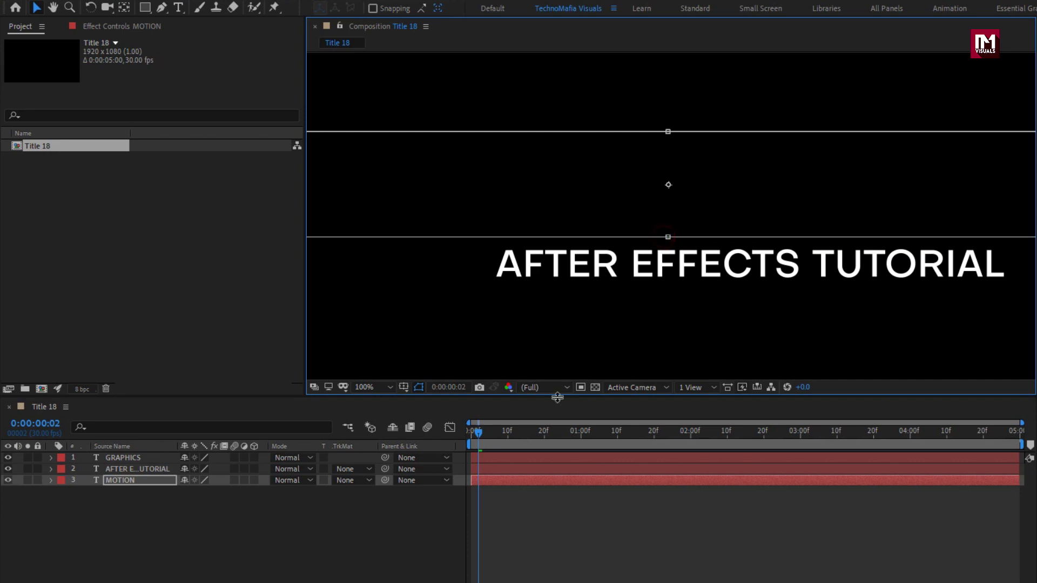
mouse_move(478, 438)
left_mouse_down()
mouse_move(464, 435)
mouse_move(779, 436)
mouse_move(471, 433)
left_mouse_up()
left_click(365, 387)
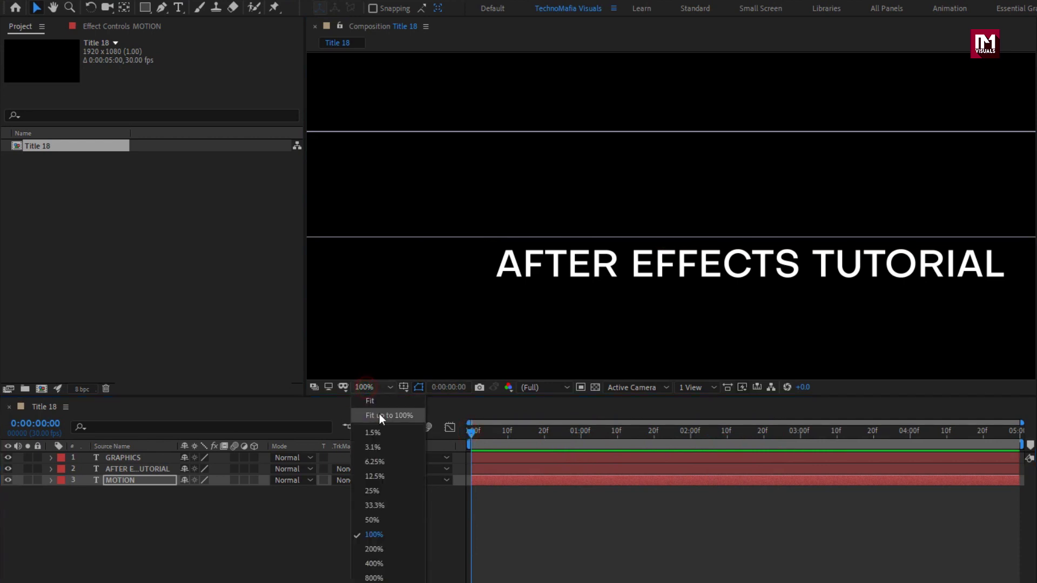
left_click(379, 414)
left_click(348, 505)
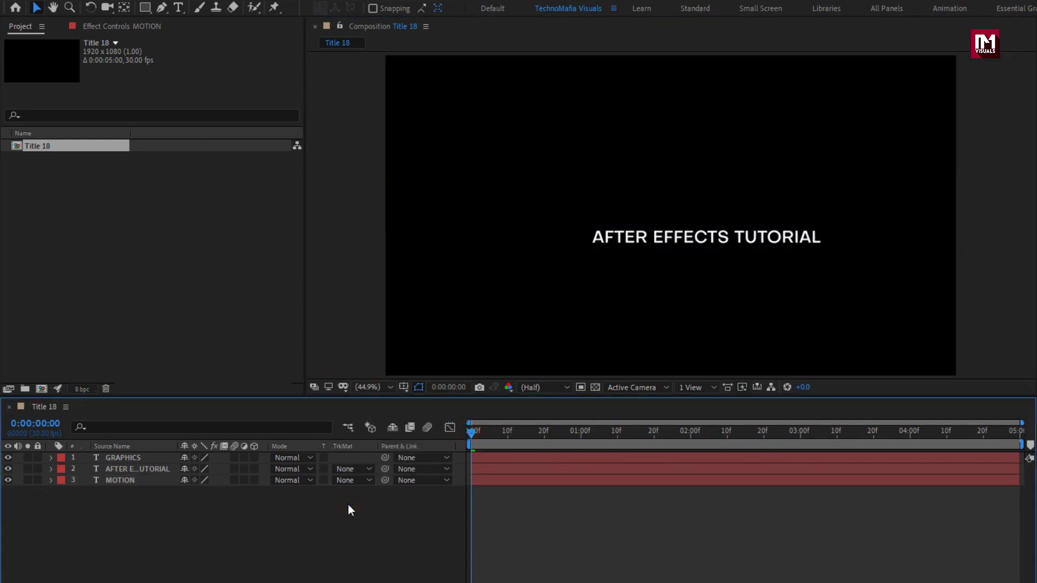
Set Position keyframes for the MOTION and GRAPHICS layers at 0:00:02:00.
left_click(116, 470)
left_click_drag(533, 450, 692, 439)
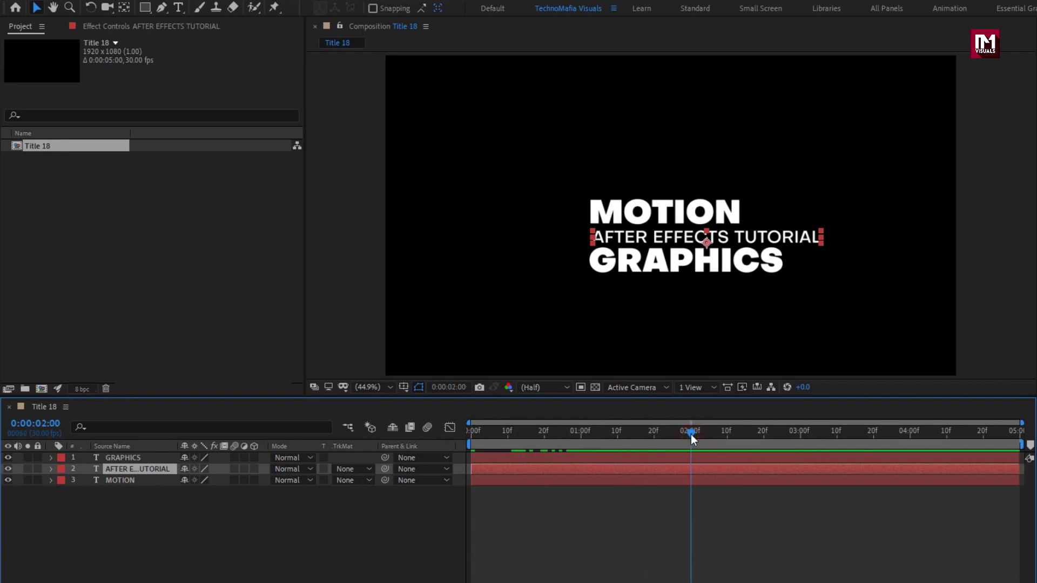
left_click(141, 482)
key("p")
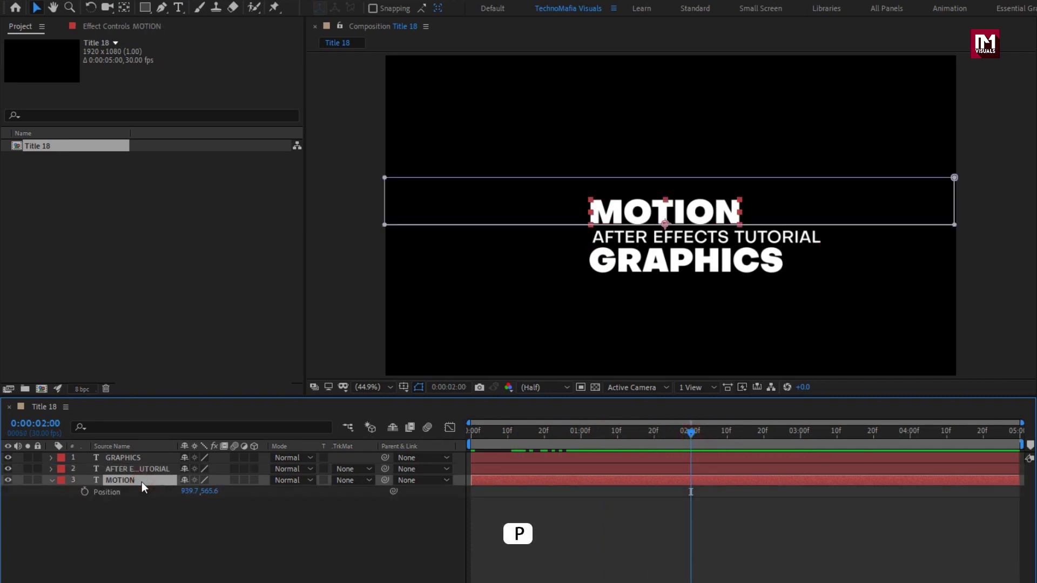
left_click(133, 459)
key("p")
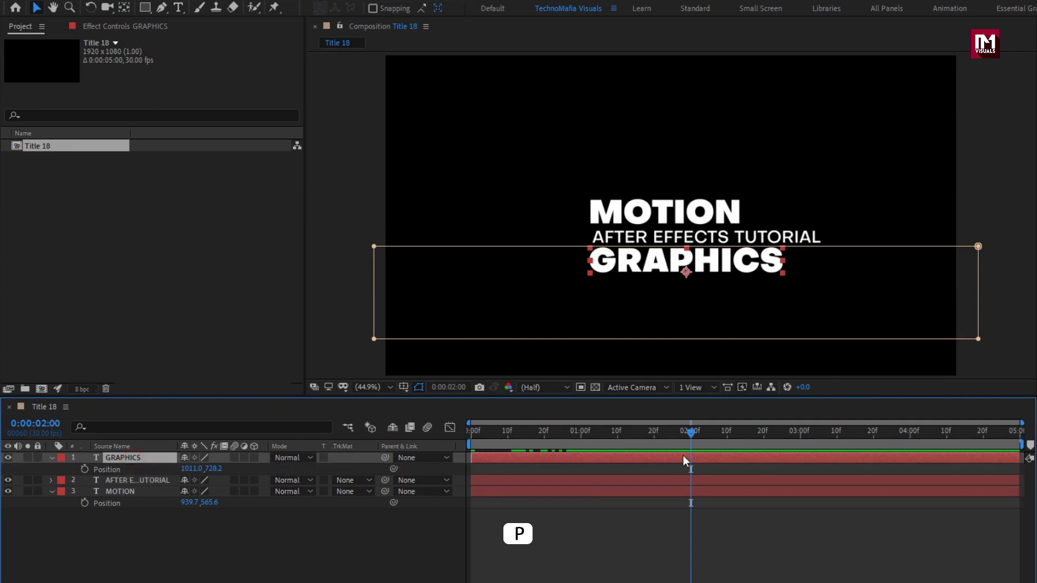
left_click(85, 504)
left_click(84, 470)
Shift MOTION and GRAPHICS horizontally to the right for their starting Position keyframes, and place those keyframes at 0:00:01:00.
left_click_drag(482, 431, 453, 432)
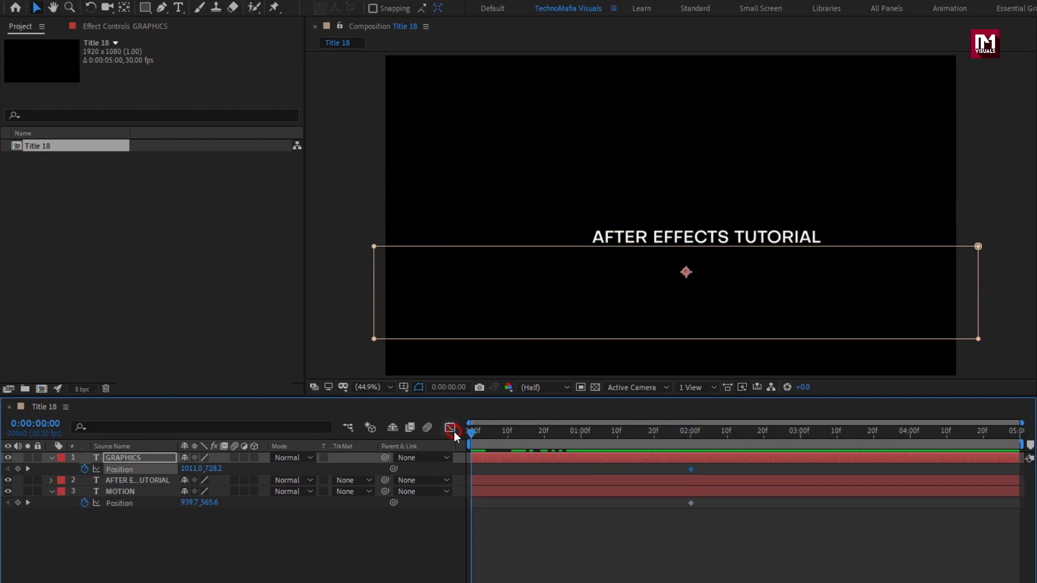
left_click(192, 523)
left_click_drag(188, 504, 477, 501)
left_click_drag(184, 468, 479, 471)
left_click_drag(472, 430, 582, 439)
left_click_drag(483, 512, 694, 442)
Apply Easy Ease to all Position keyframes of the MOTION and GRAPHICS layers.
left_click_drag(702, 522, 564, 460)
right_click(582, 469)
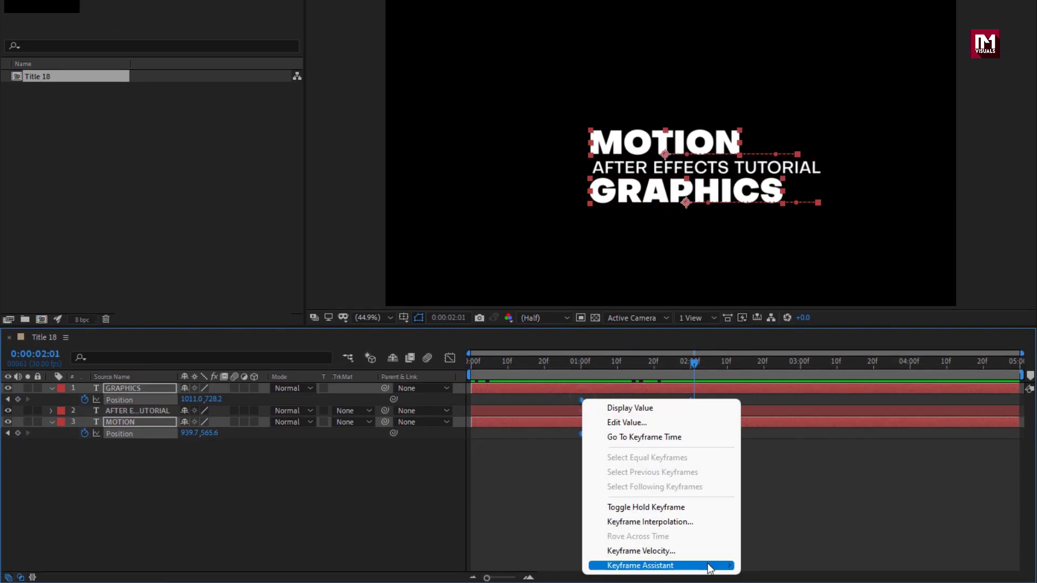
mouse_move(708, 567)
left_click(769, 465)
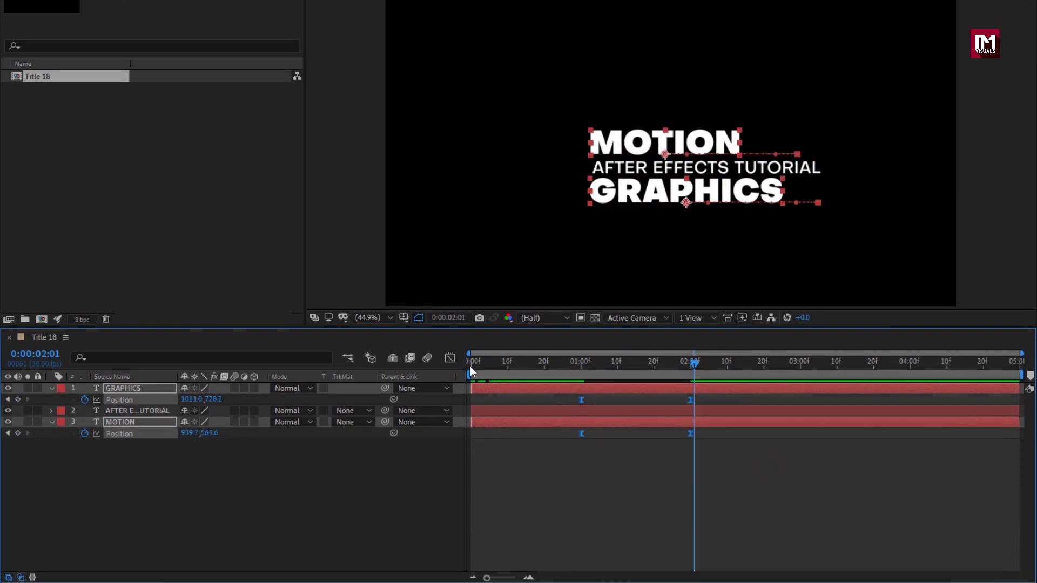
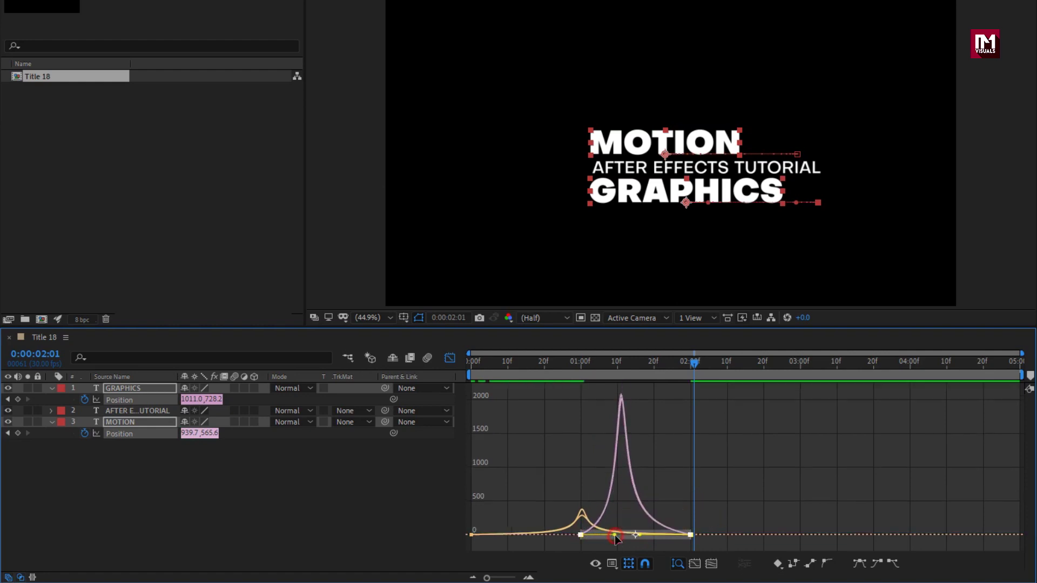
Shape the MOTION and GRAPHICS Position speed curves into a sharp early peak, and delay the GRAPHICS layer's start by about 14 frames.
left_click_drag(561, 369, 582, 365)
left_click(454, 358)
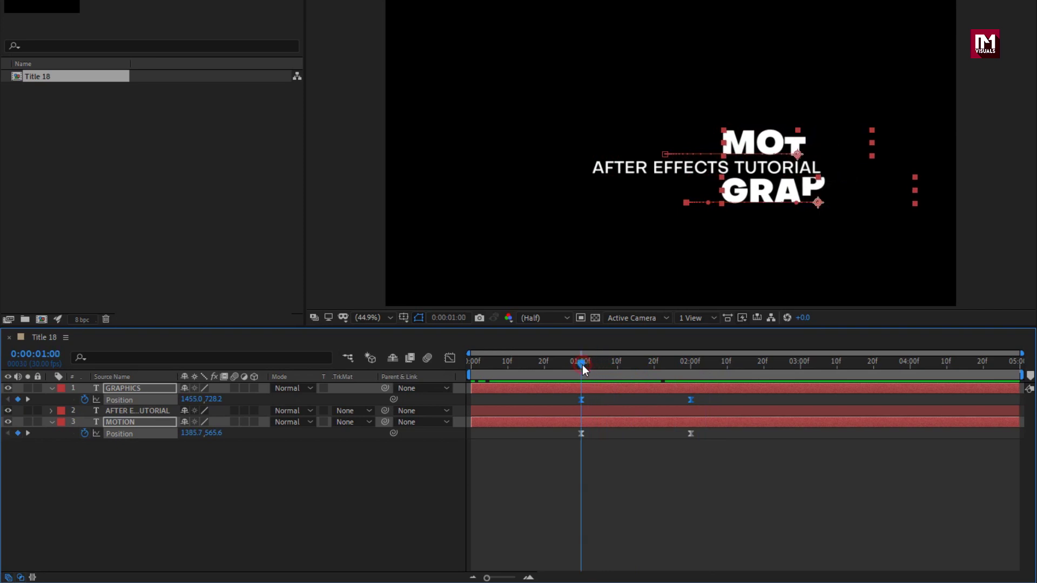
left_click_drag(508, 390, 469, 360)
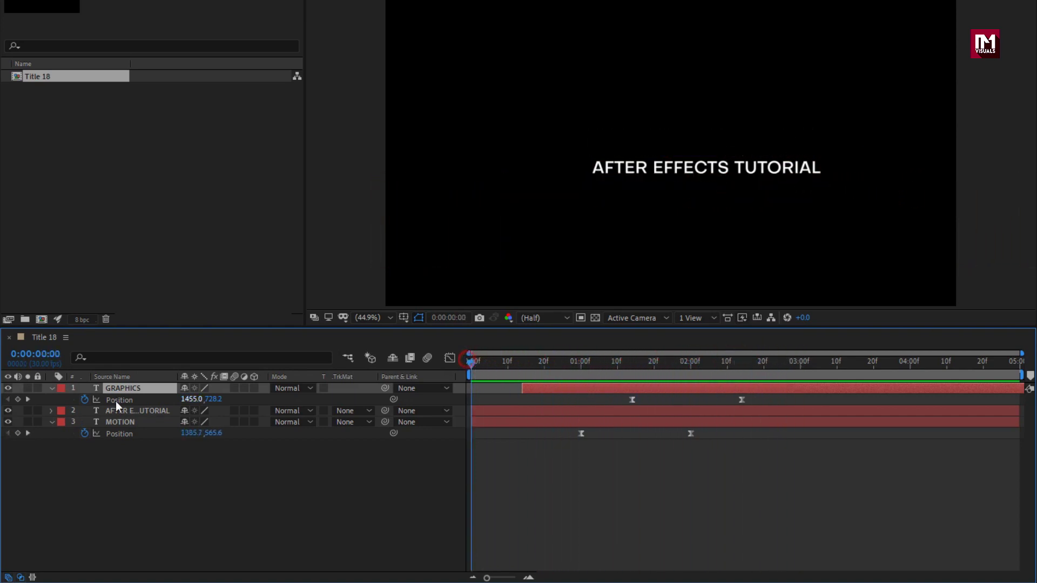
Add an Opacity text animator to the AFTER EFFECTS TUTORIAL layer and set its Opacity to 0%.
left_click(50, 389)
left_click(132, 399)
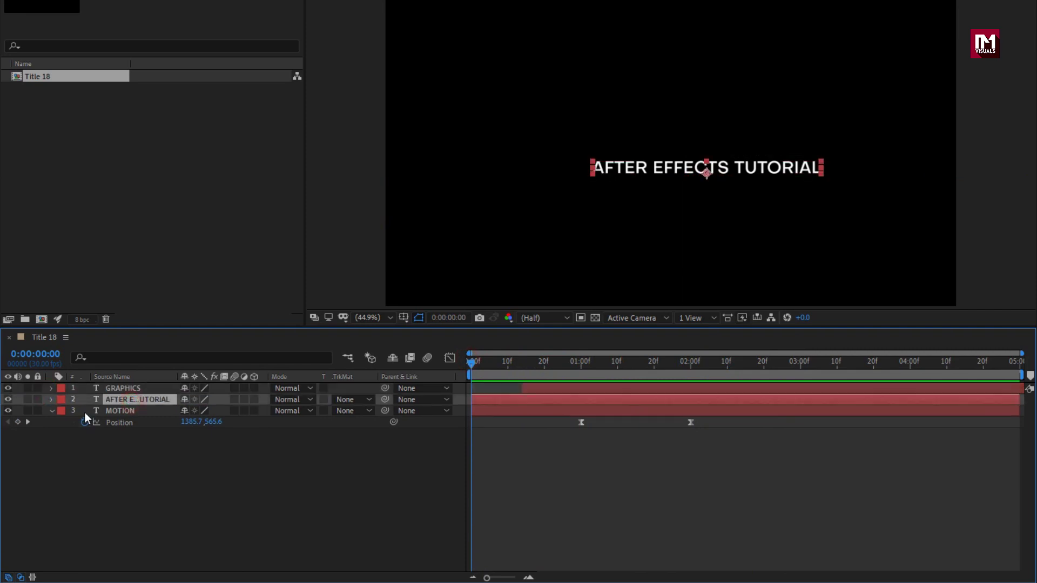
left_click(51, 411)
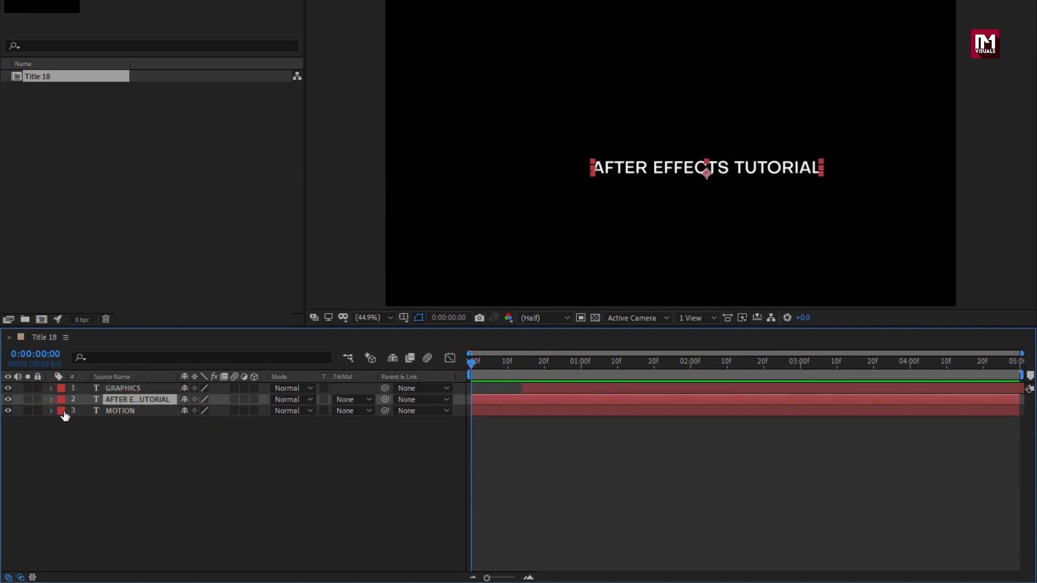
left_click(50, 399)
left_click(262, 411)
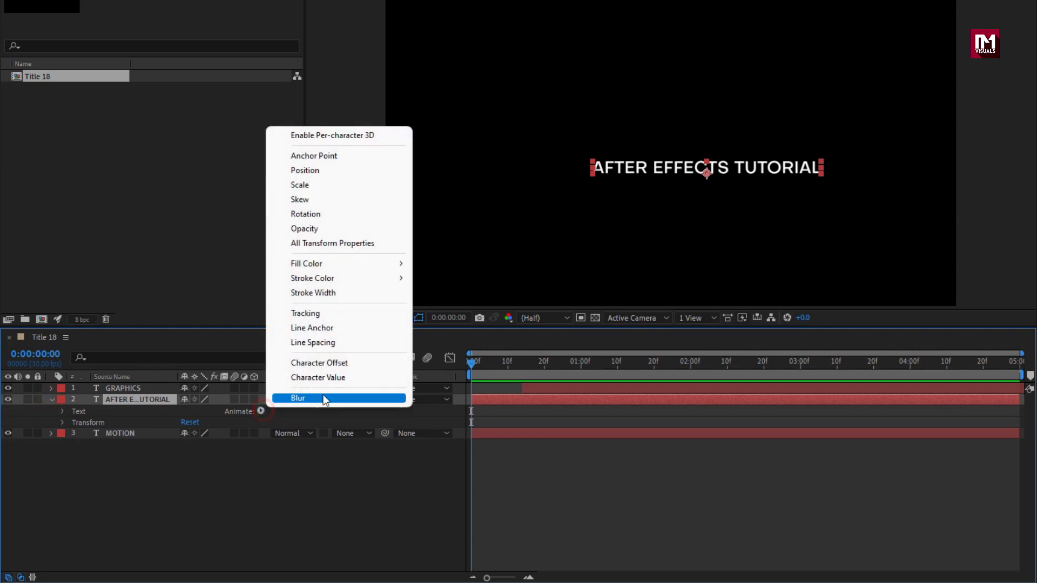
left_click(324, 229)
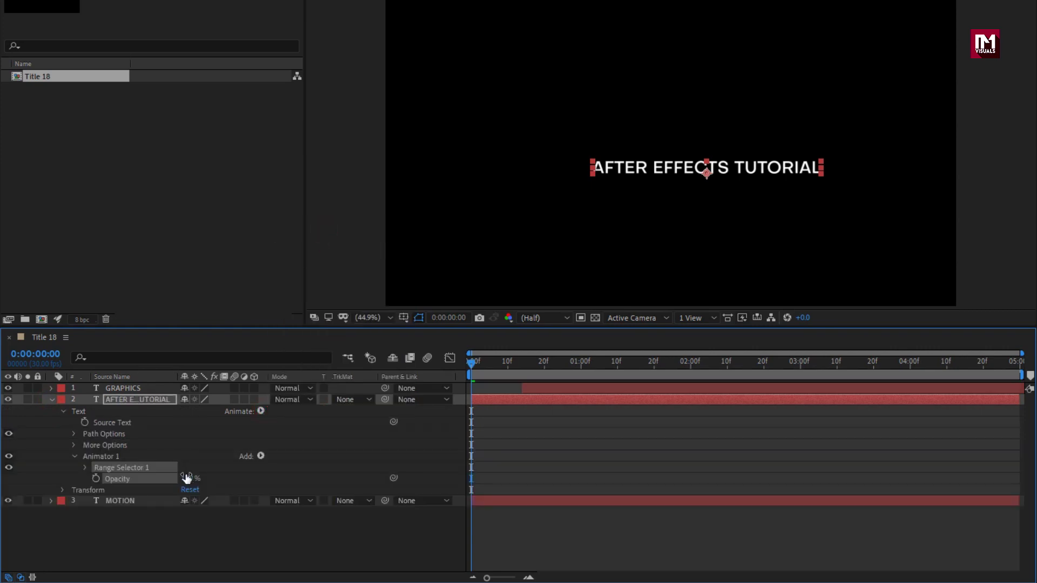
left_click_drag(178, 478, 88, 480)
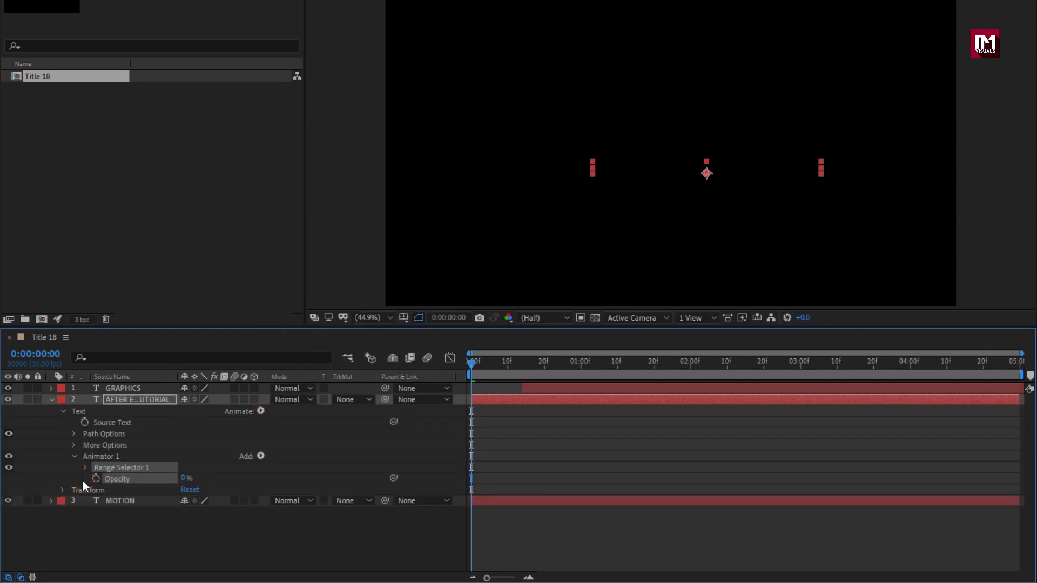
Keyframe the opacity animator's Range Selector Offset from 0% at 0:00:01:00 to 100% at 0:00:02:15.
left_click(85, 468)
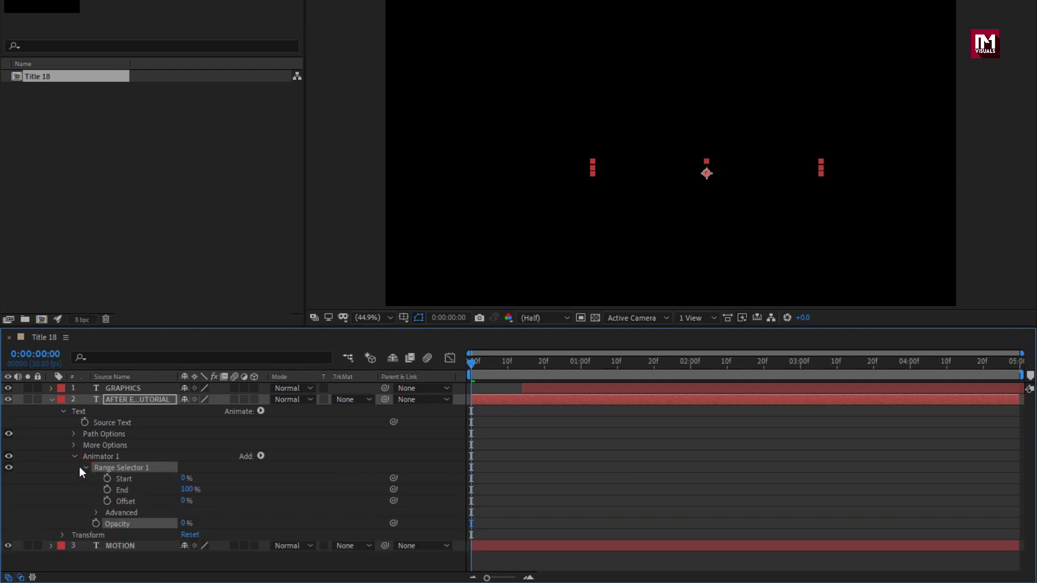
left_click_drag(504, 364, 582, 369)
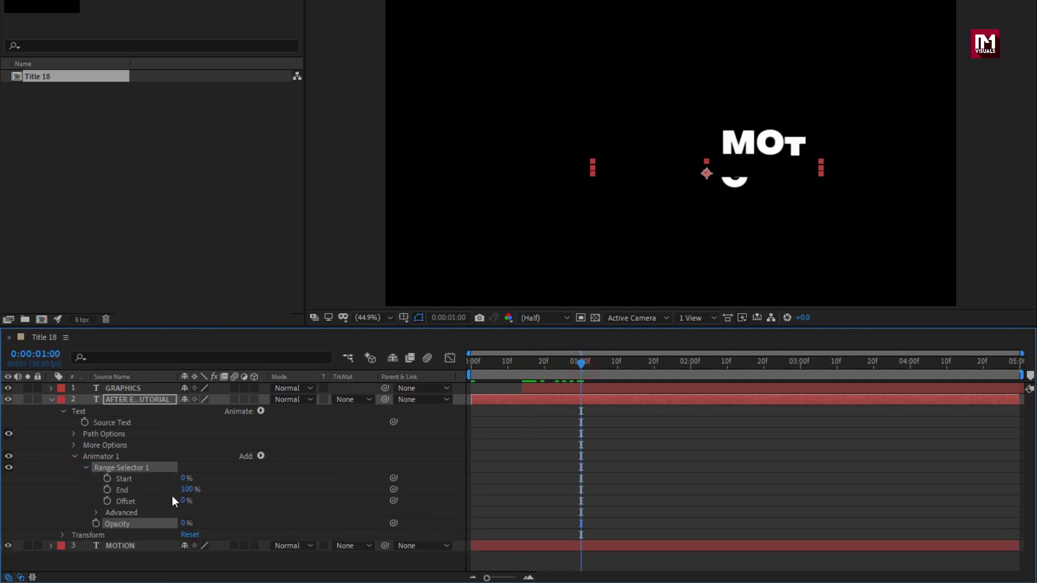
left_click(107, 502)
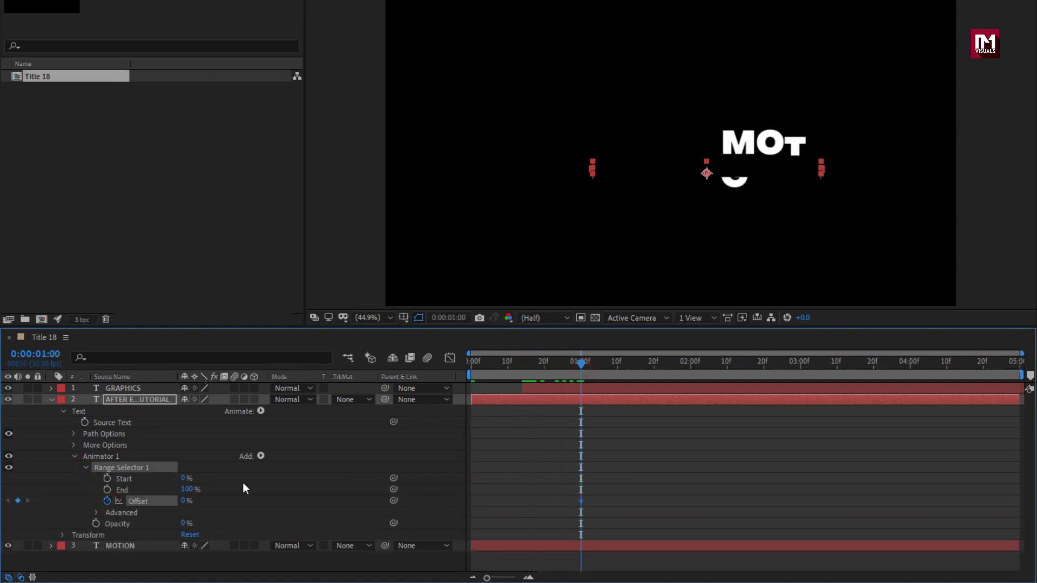
left_click_drag(625, 369, 744, 368)
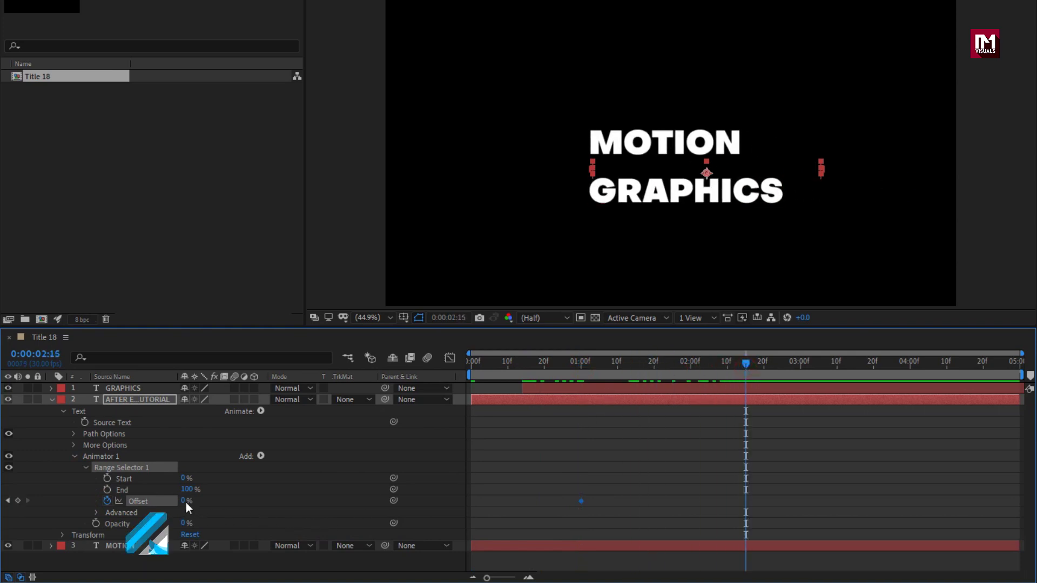
left_click_drag(187, 500, 298, 501)
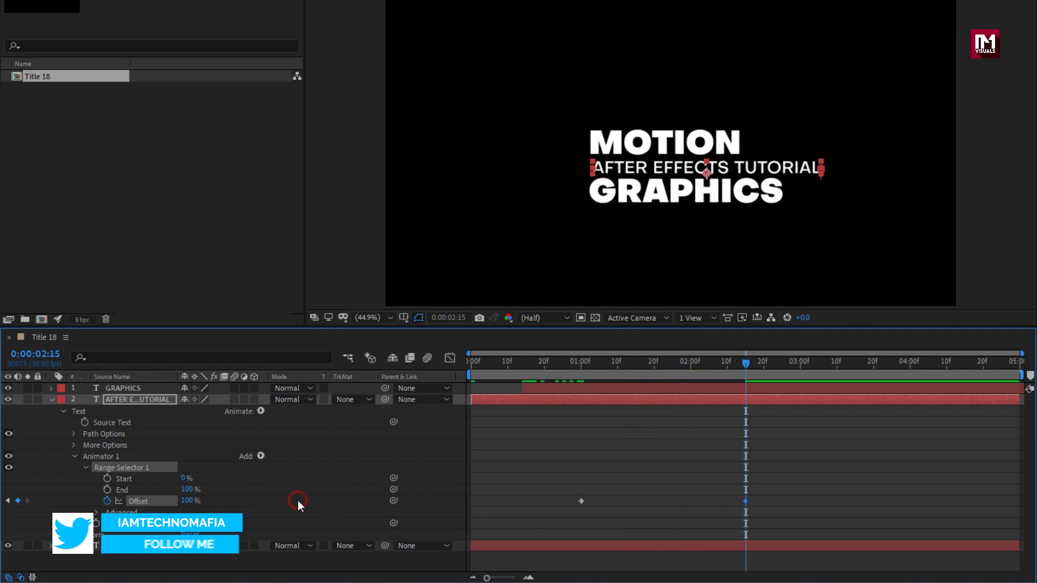
mouse_move(750, 369)
left_mouse_down()
mouse_move(579, 374)
mouse_move(747, 367)
left_mouse_up()
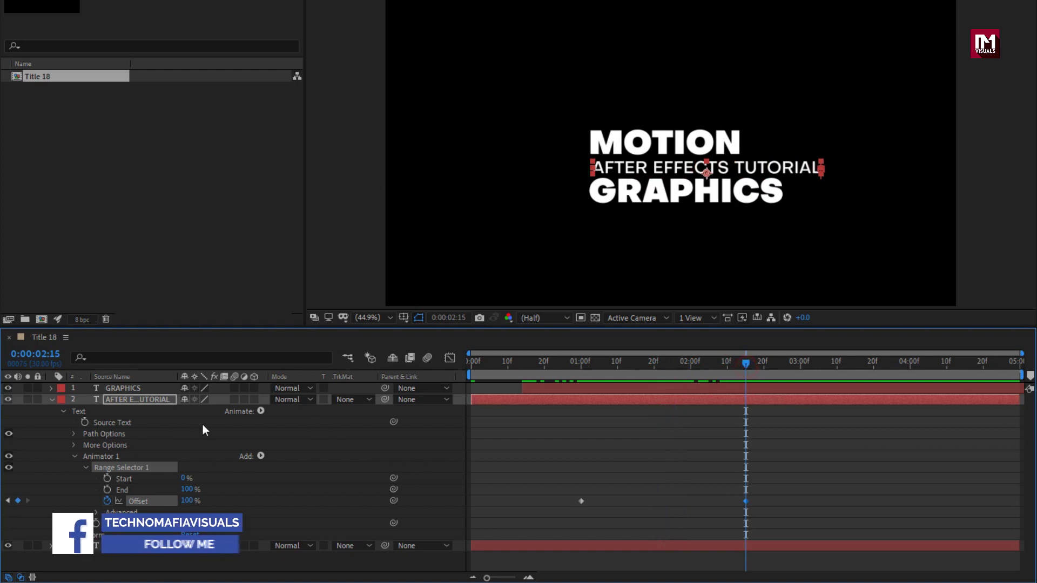
Keyframe the AFTER EFFECTS TUTORIAL layer's Position at its current spot at 0:00:02:15 and at X 1800 at 0:00:01:00.
left_click(137, 399)
key("p")
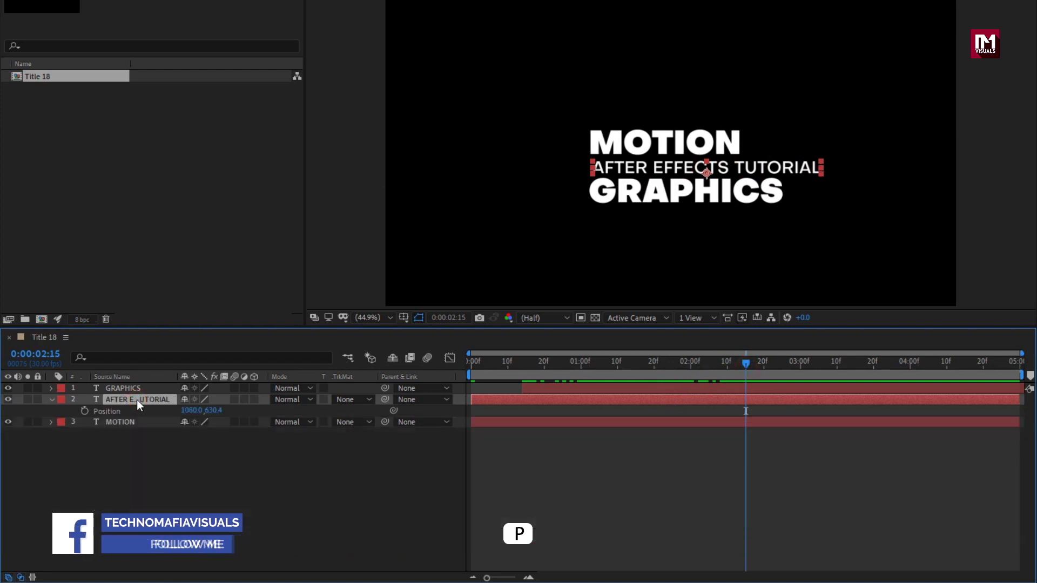
left_click(86, 409)
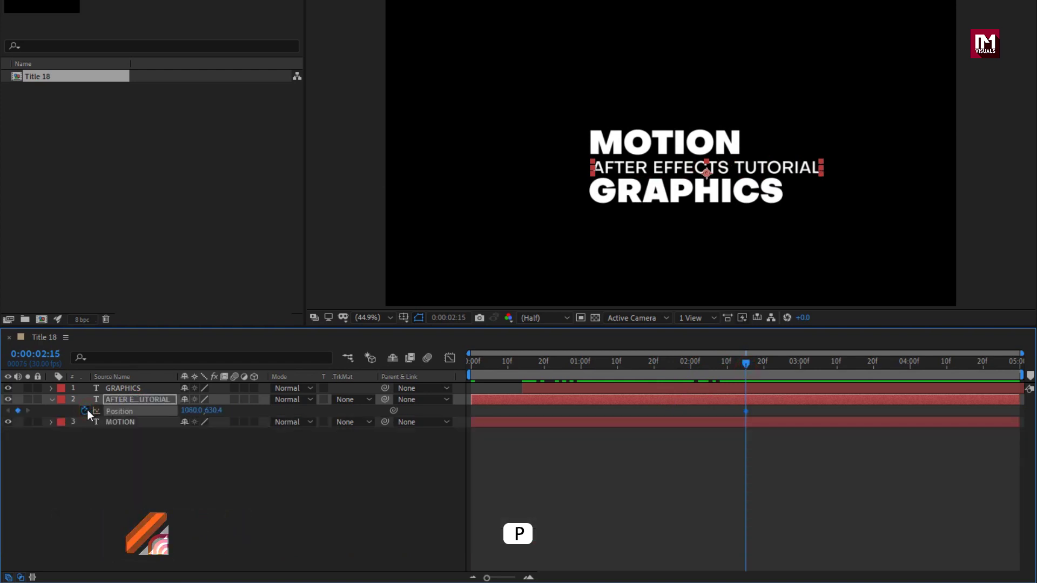
left_click(581, 368)
left_click_drag(190, 410, 660, 409)
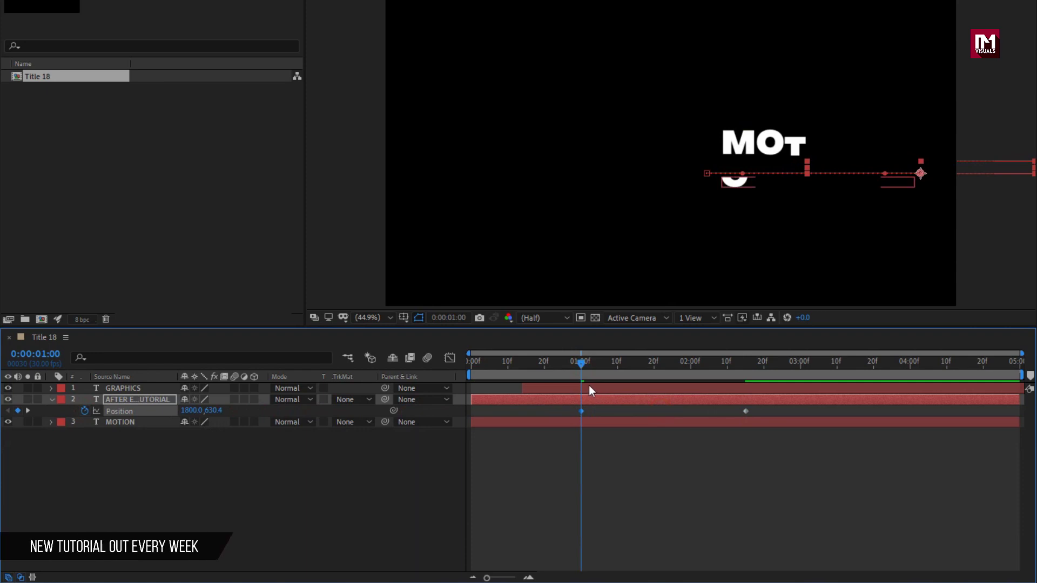
left_click(587, 363)
left_click_drag(588, 364, 764, 363)
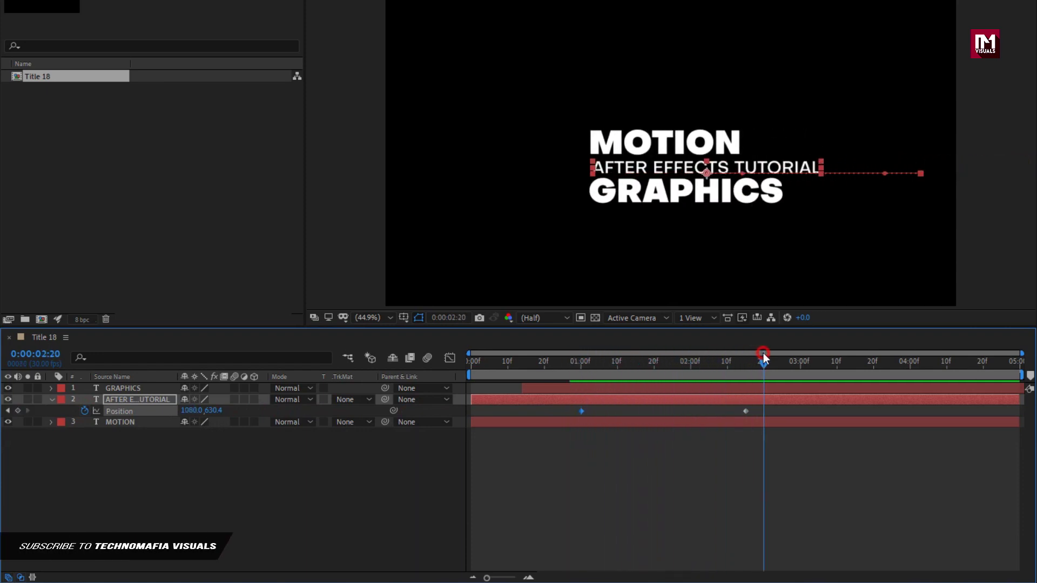
Apply Easy Ease to both Position keyframes of the AFTER EFFECTS TUTORIAL layer.
left_click_drag(759, 405, 563, 426)
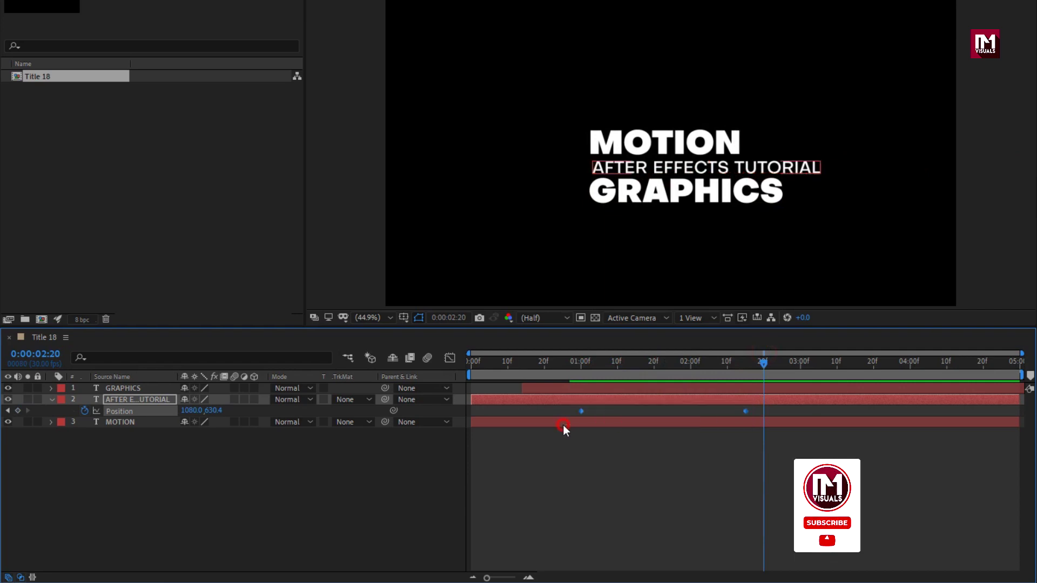
right_click(580, 411)
mouse_move(660, 404)
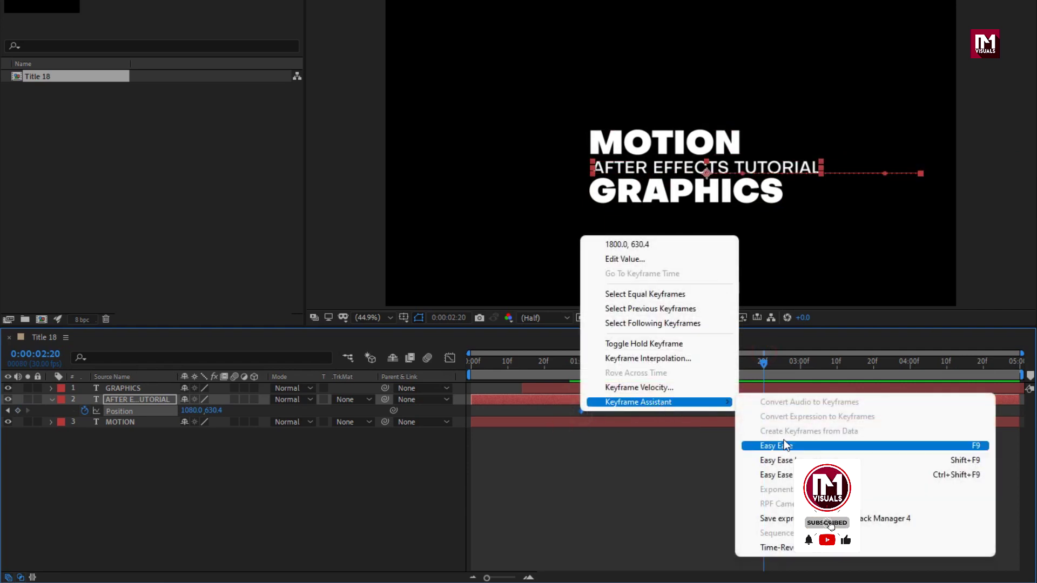
left_click(783, 440)
Lengthen both ease handles in the AFTER EFFECTS TUTORIAL Position speed graph to form a steep early peak, and check the motion.
left_click(450, 359)
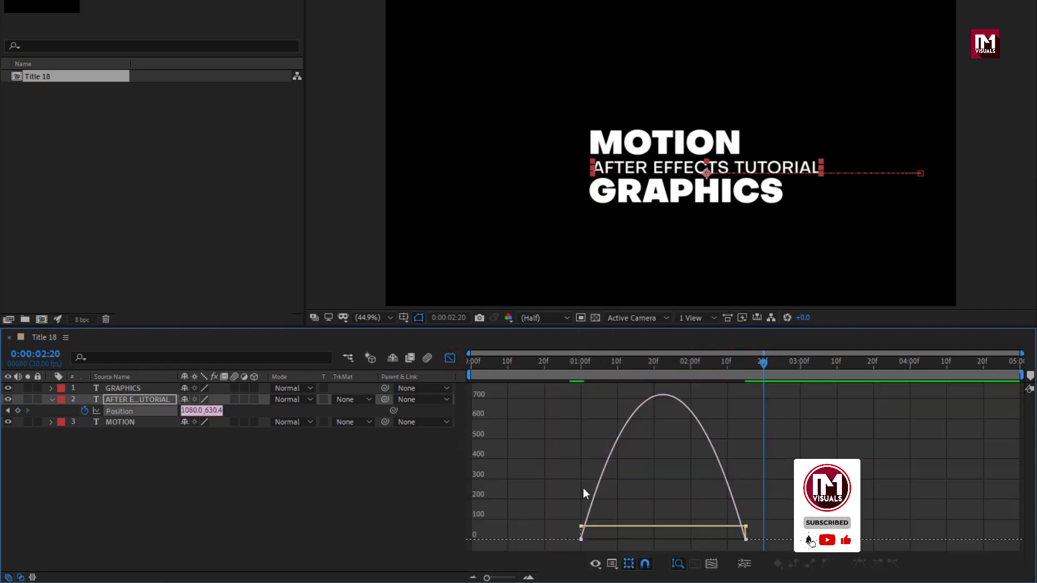
left_click(745, 537)
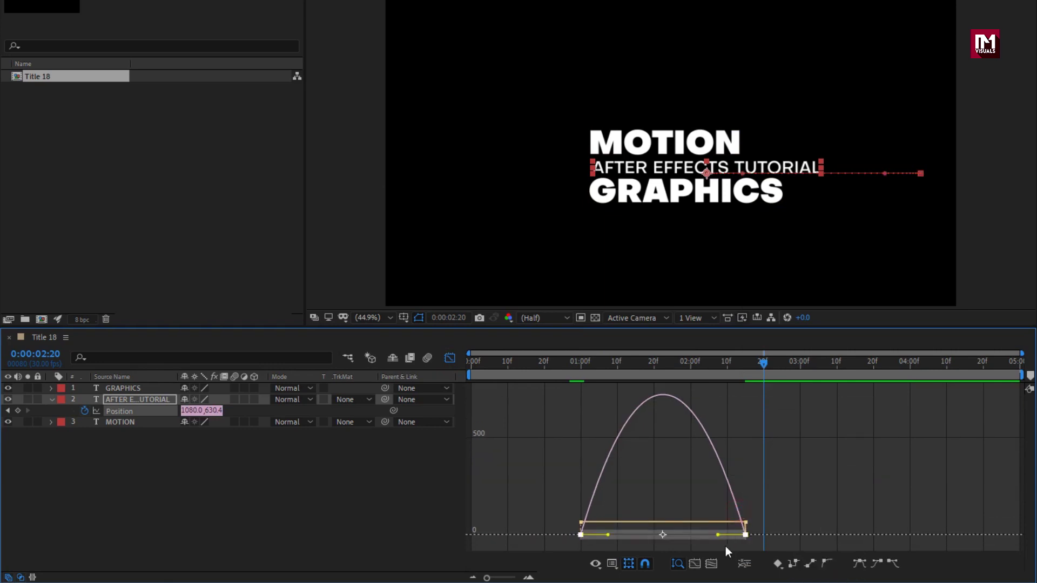
left_click_drag(717, 536, 676, 537)
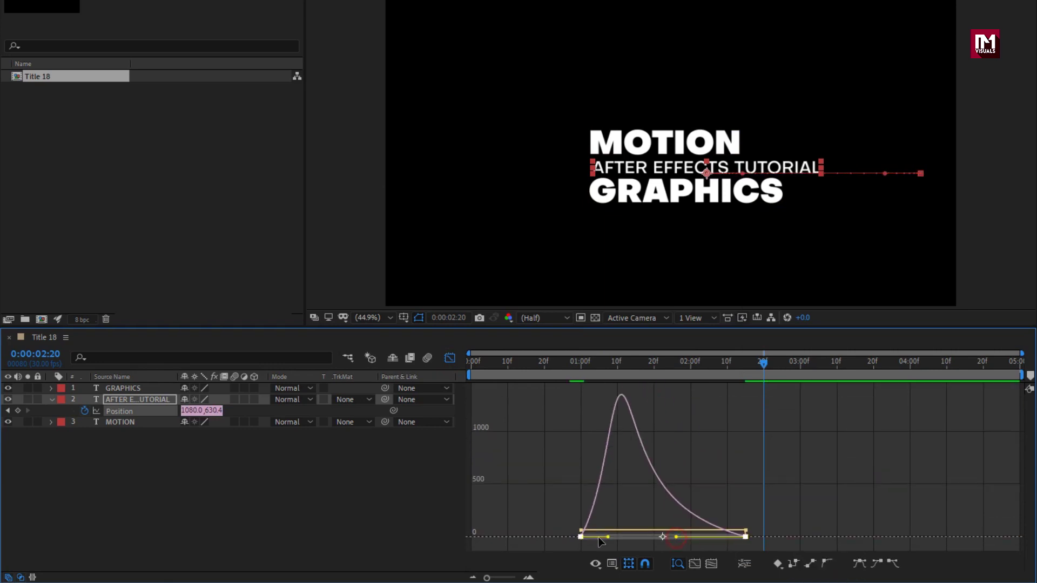
left_click_drag(608, 537, 638, 542)
left_click_drag(591, 366, 741, 368)
left_click(451, 358)
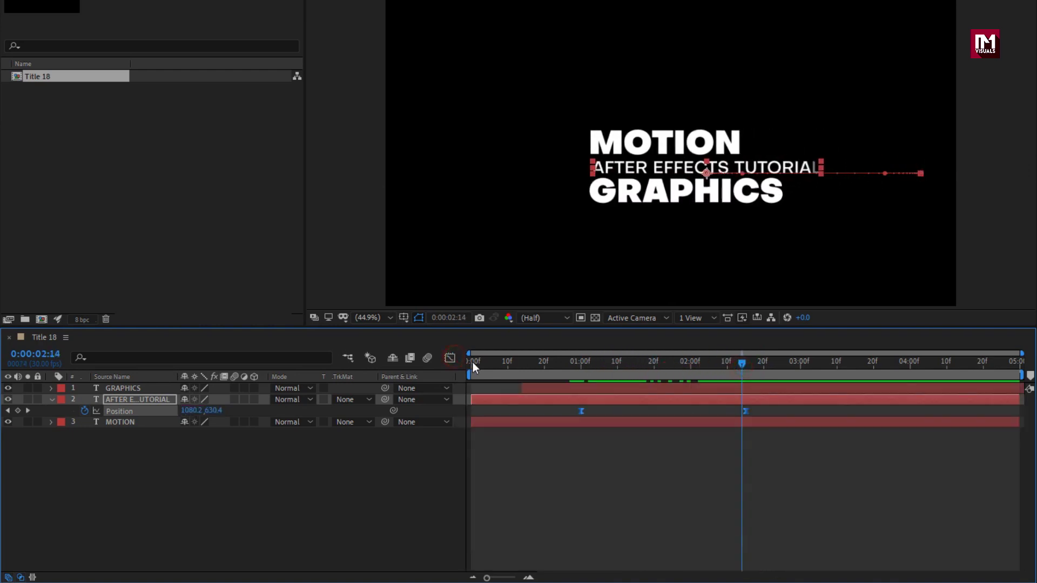
Preview the whole title animation from the start.
left_click_drag(472, 361, 459, 362)
key("space")
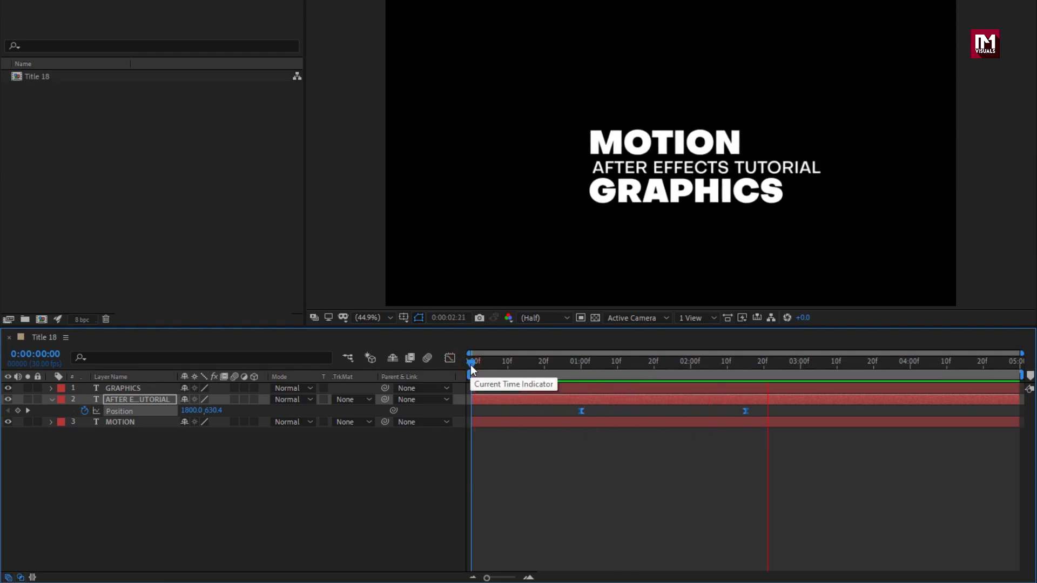
left_click_drag(471, 365, 877, 368)
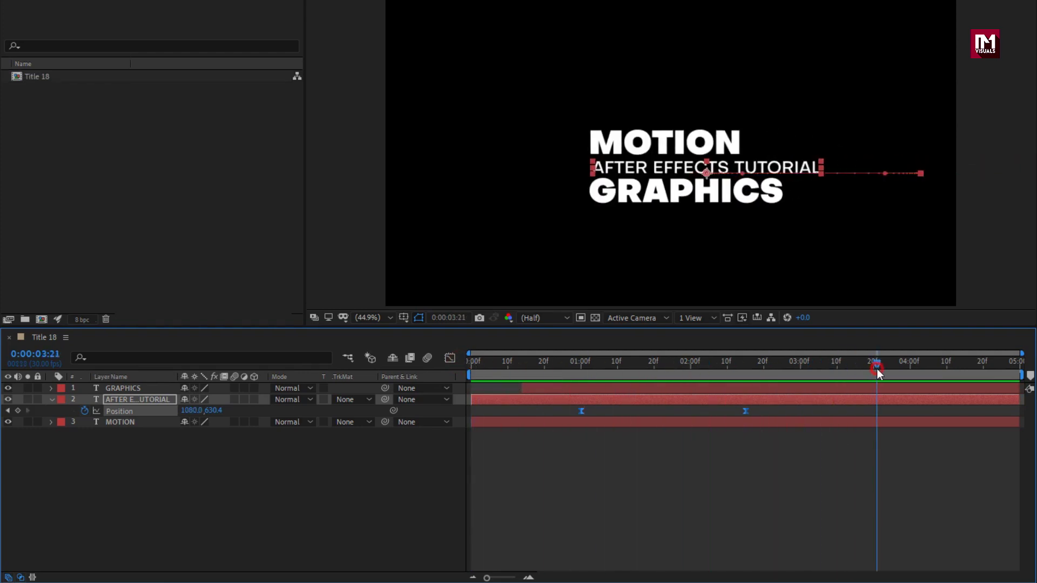
With no layer selected, set up the Pen tool with no fill and a solid-colour stroke.
left_click(352, 474)
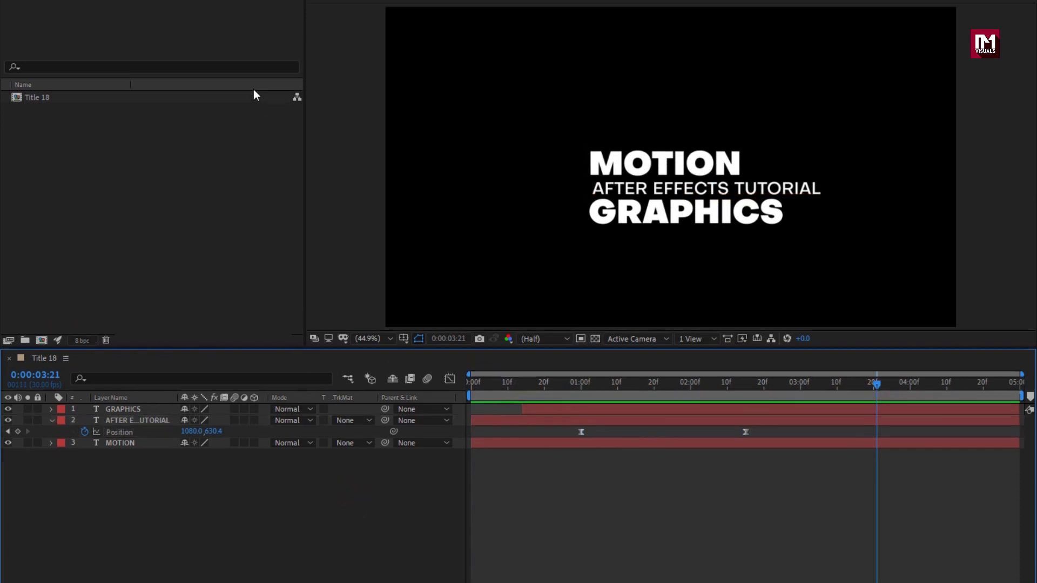
left_click(162, 12)
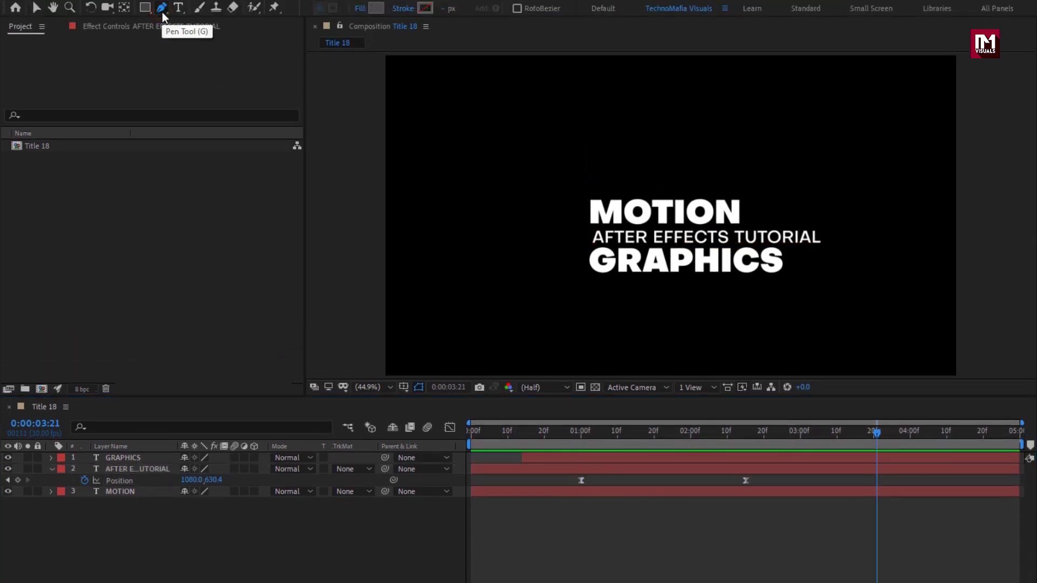
left_click(52, 469)
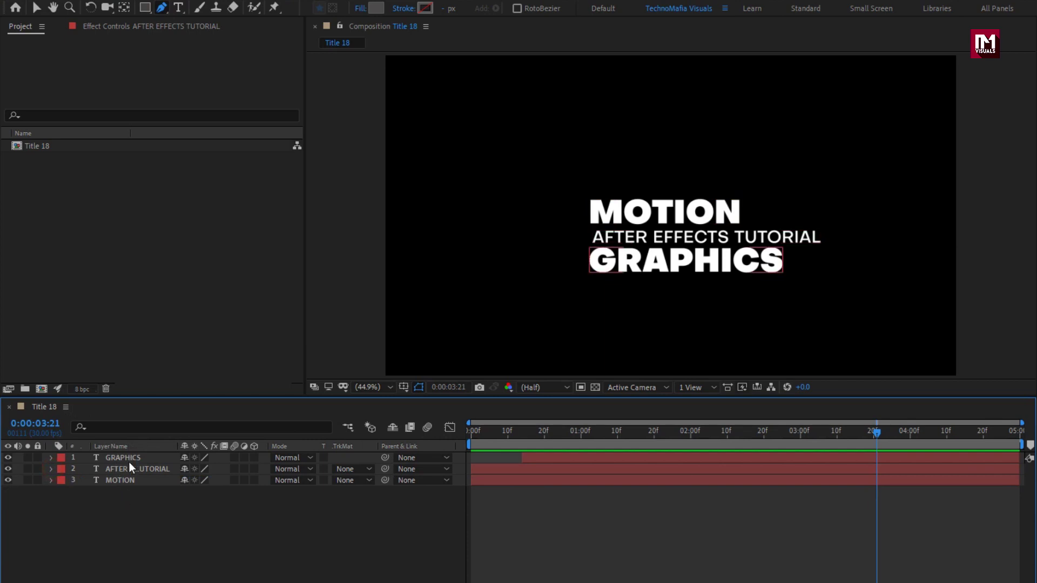
left_click(362, 9)
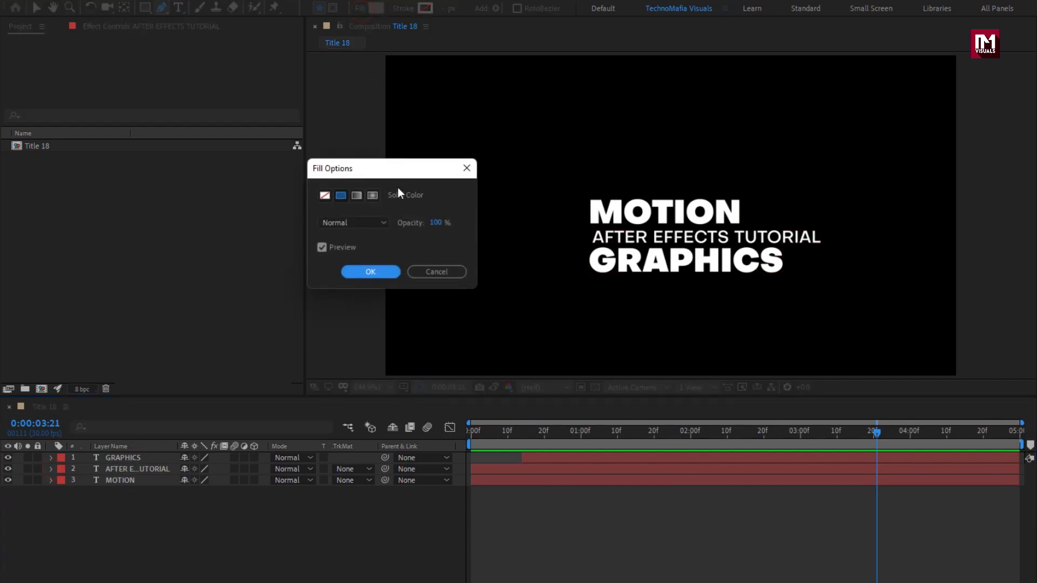
left_click(324, 196)
left_click(360, 270)
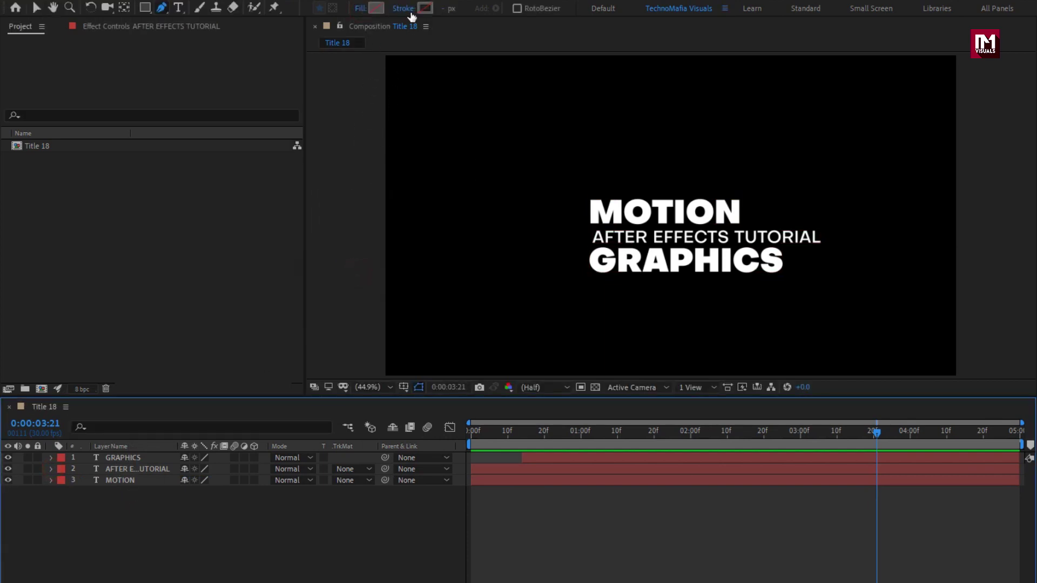
left_click(411, 11)
left_click(340, 196)
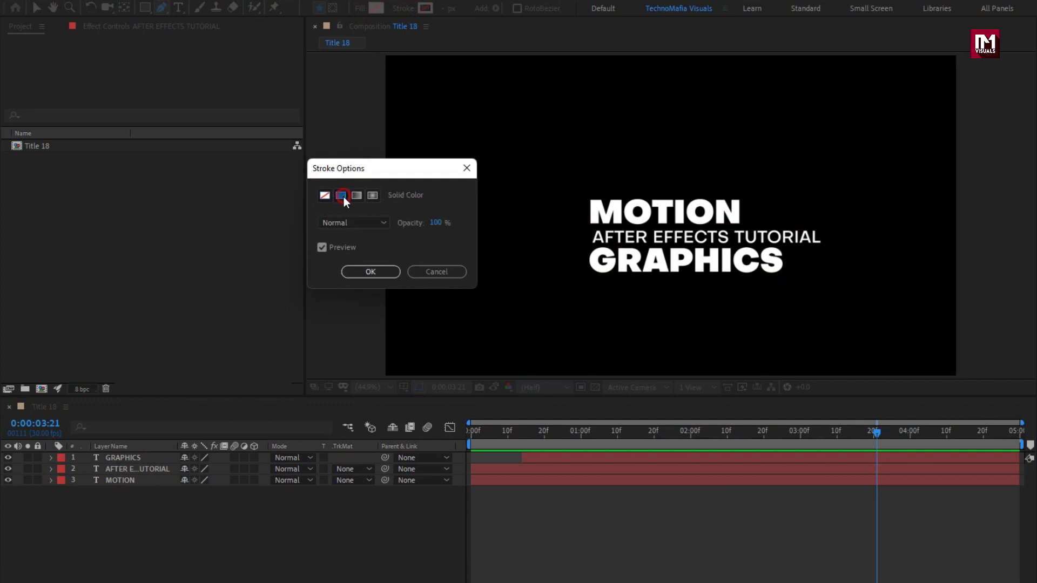
left_click(359, 271)
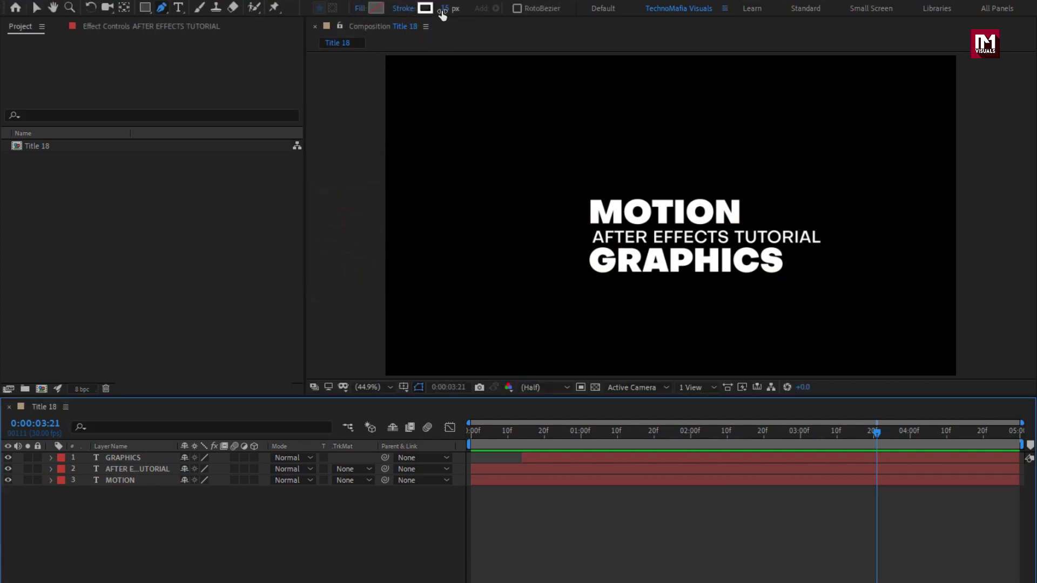
Draw a straight horizontal line with a 15 px white stroke between MOTION and AFTER EFFECTS TUTORIAL, spanning the subtitle's width.
left_click(589, 230)
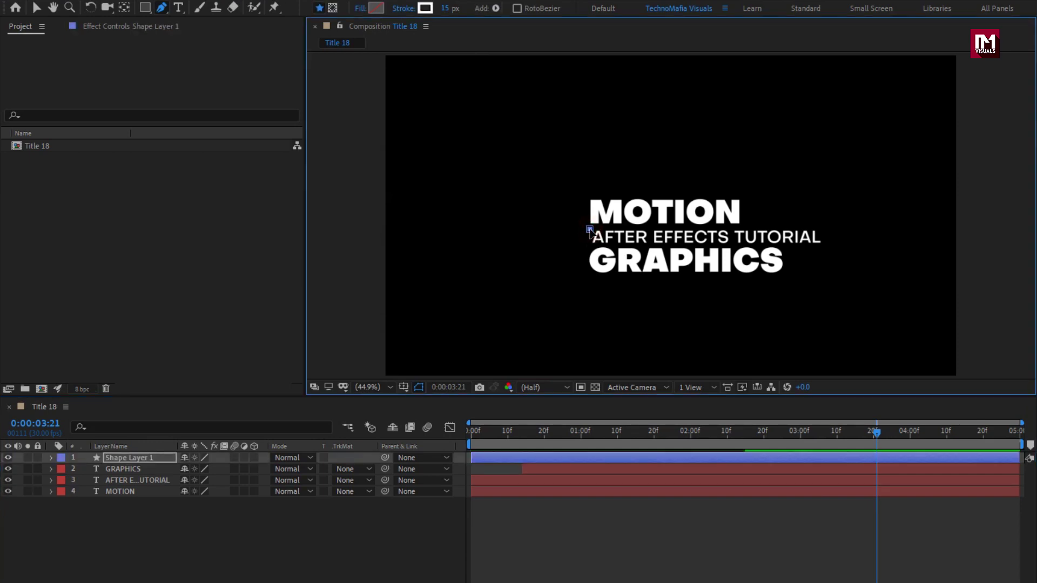
left_click(827, 230)
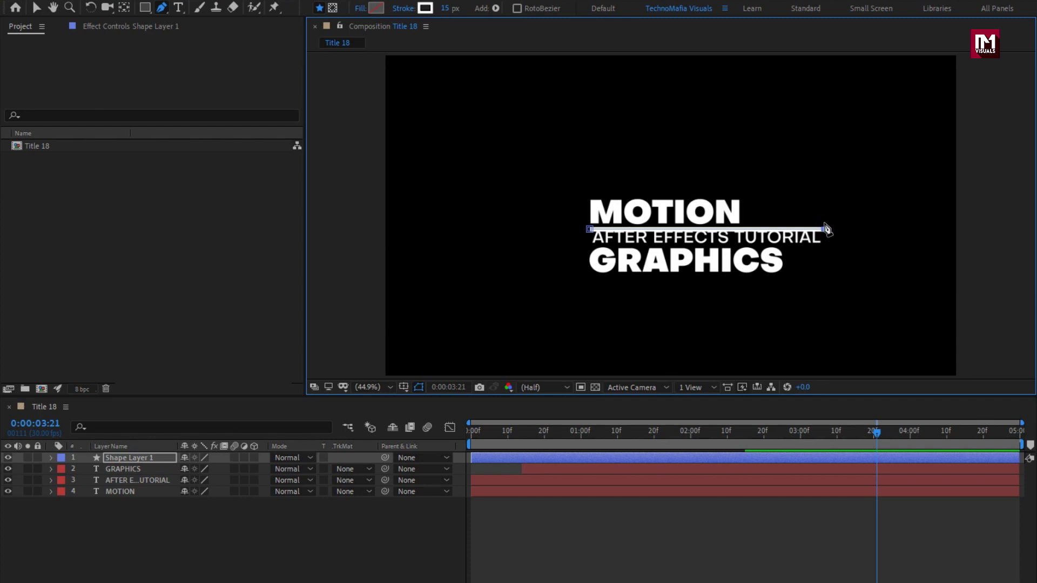
Reduce the line's stroke width to 7 px and move it up slightly, into the gap between MOTION and AFTER EFFECTS TUTORIAL.
key("period")
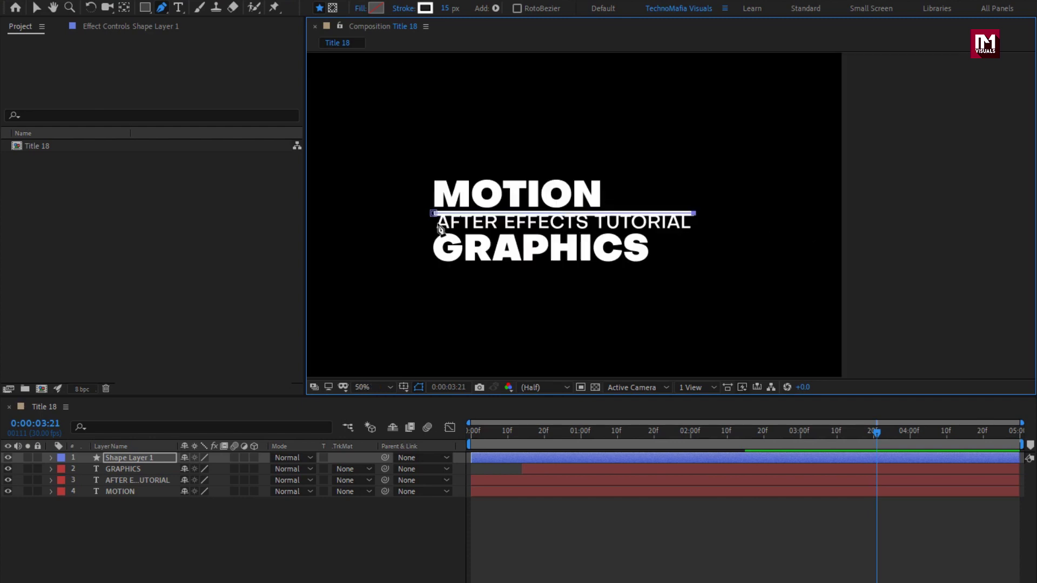
key("period")
left_click_drag(805, 204, 570, 194)
left_click_drag(445, 8, 442, 15)
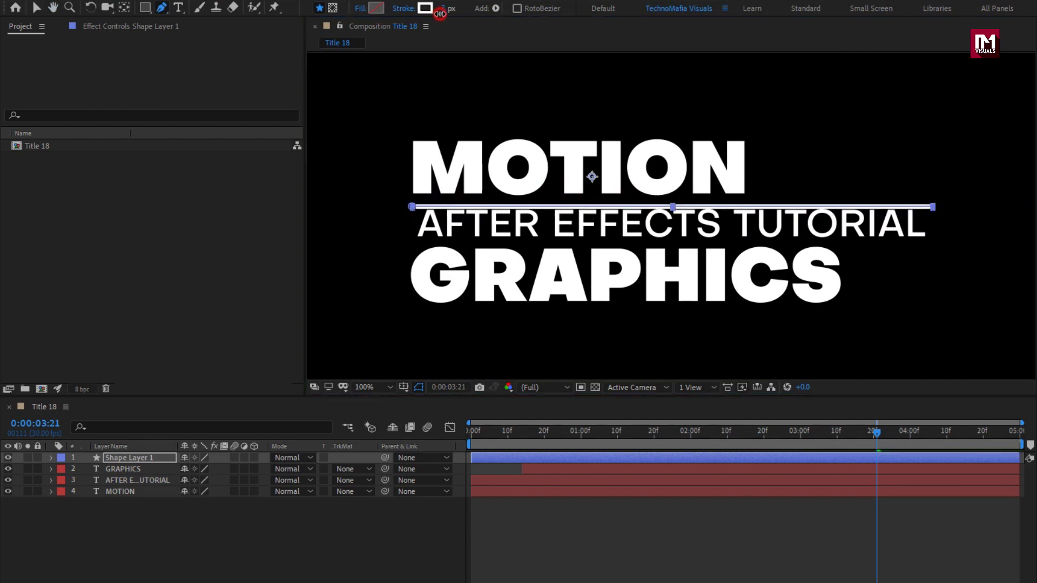
key("v")
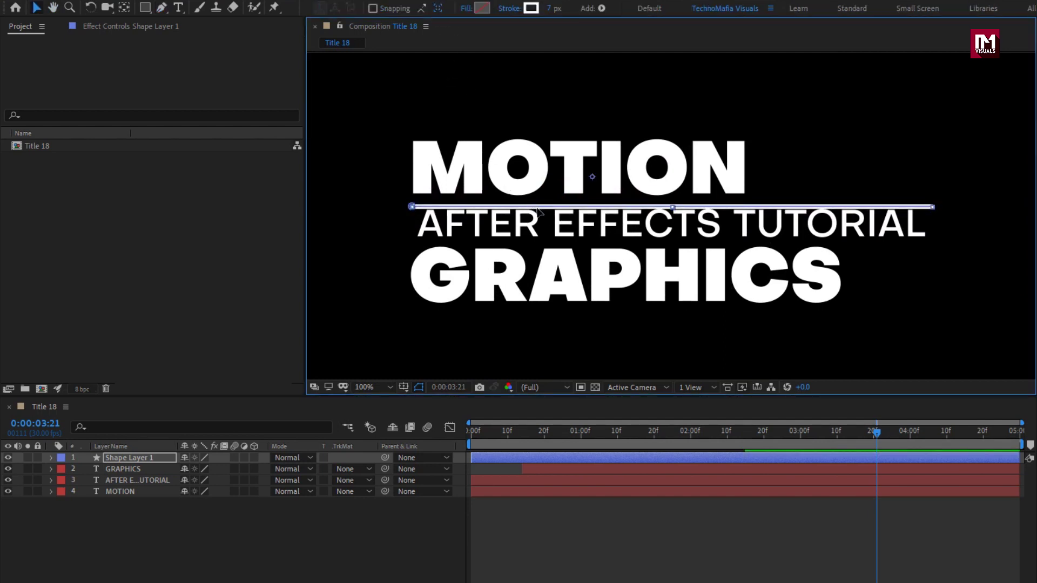
left_click_drag(541, 206, 546, 202)
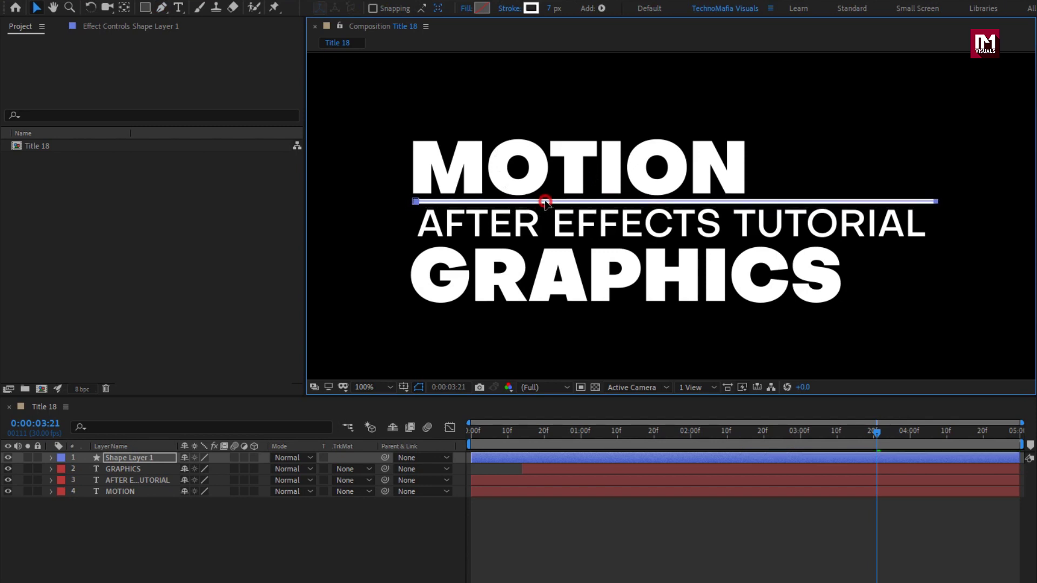
Add a Trim Paths operator to Shape Layer 1 and expand its properties.
left_click(167, 458)
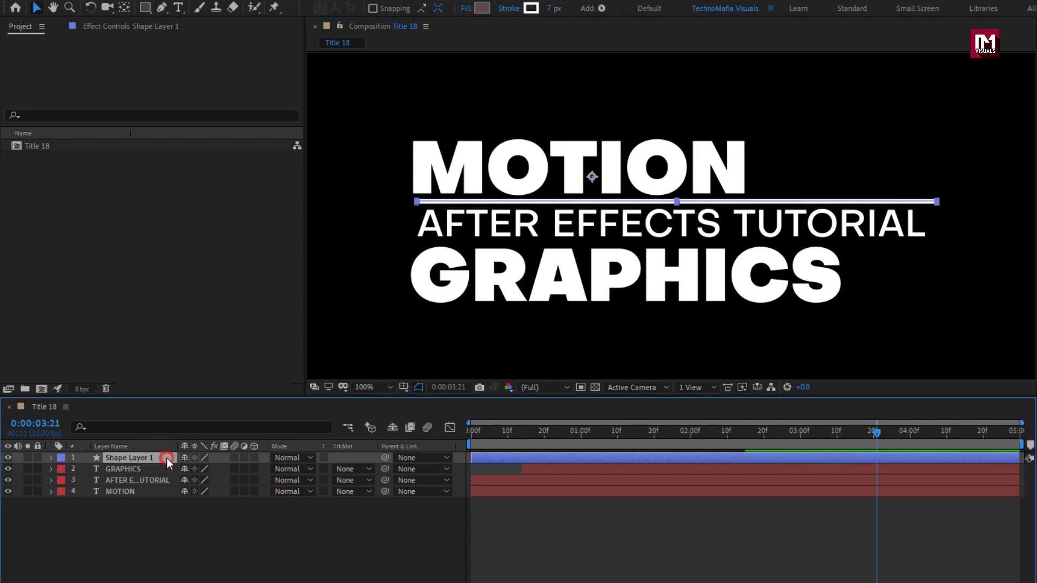
left_click(50, 459)
left_click(260, 469)
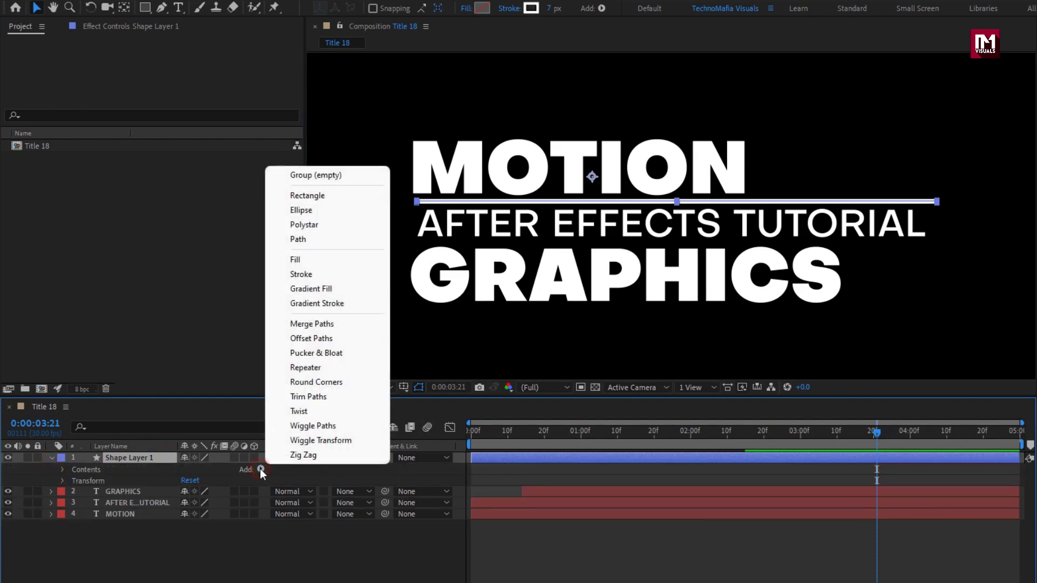
left_click(339, 400)
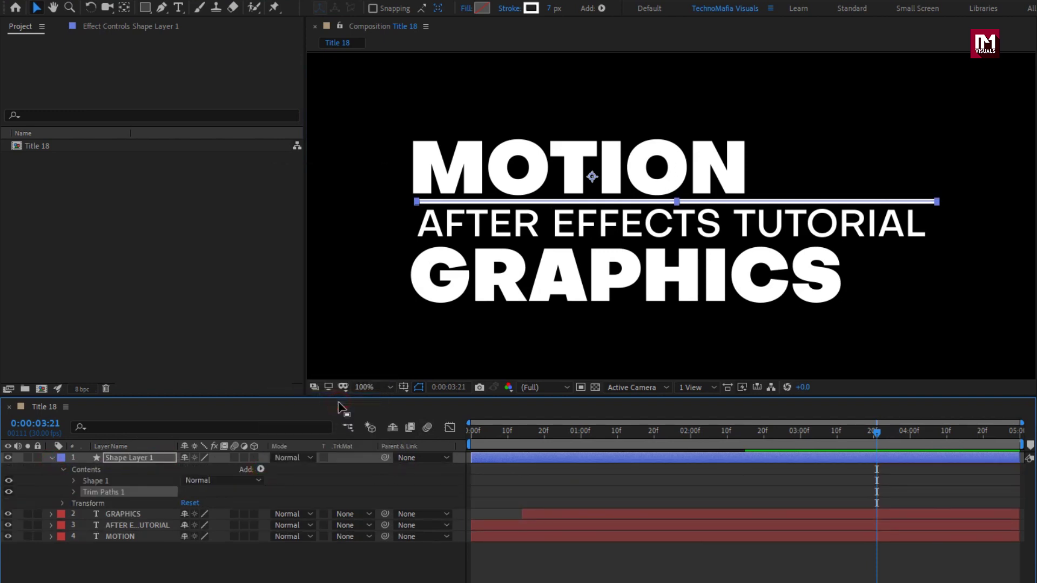
left_click(75, 492)
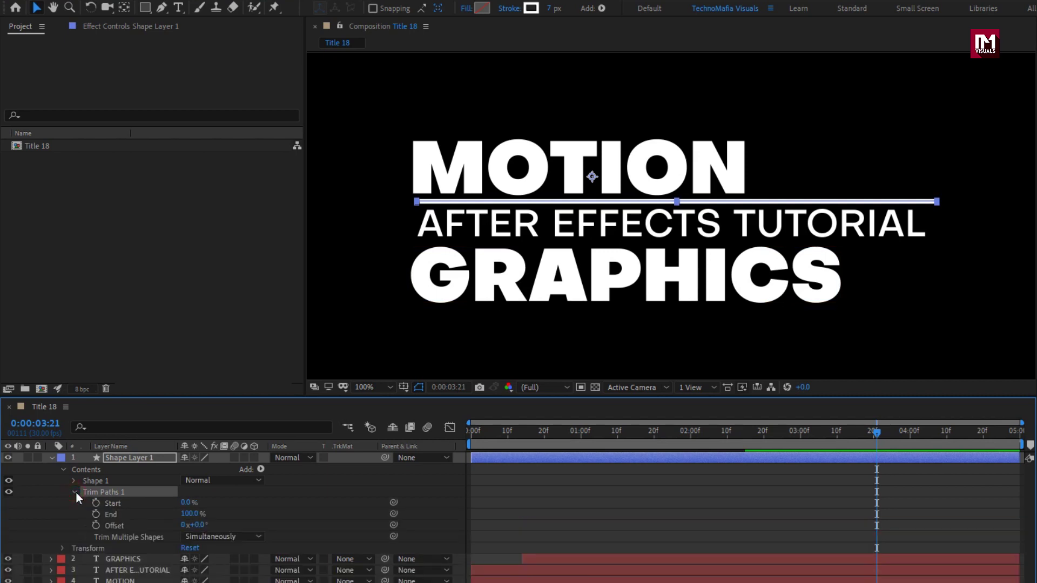
Keyframe the Trim Paths Start at 0% on the first frame and End at 0% at 0:00:00:15.
left_click_drag(478, 432, 465, 432)
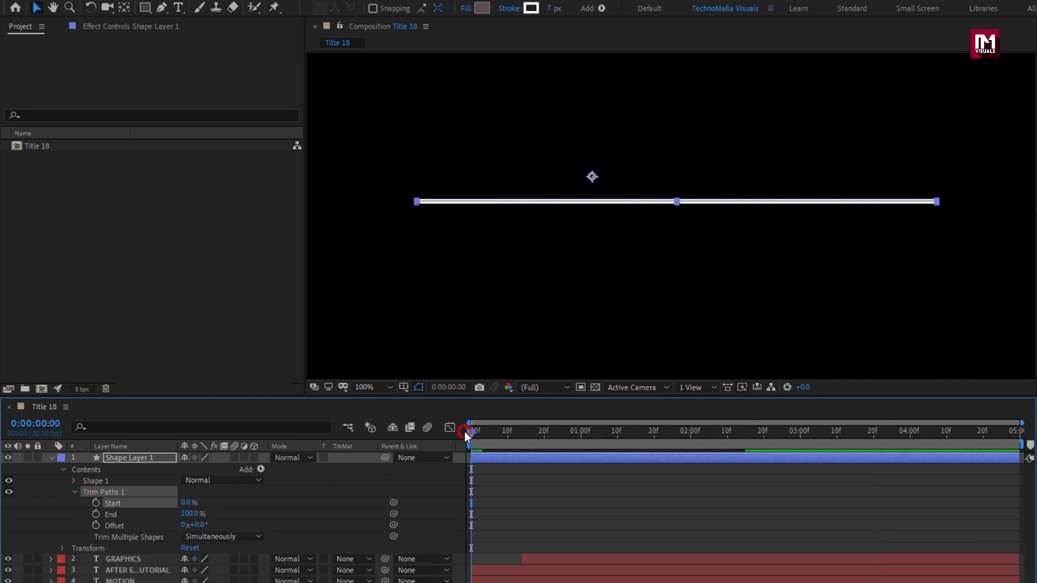
left_click(95, 506)
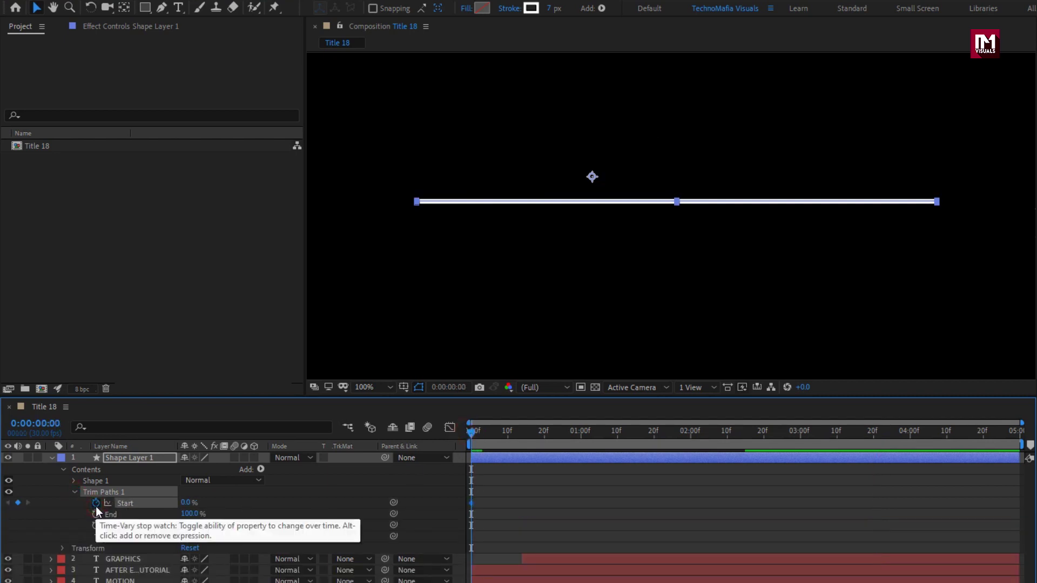
left_click(520, 433)
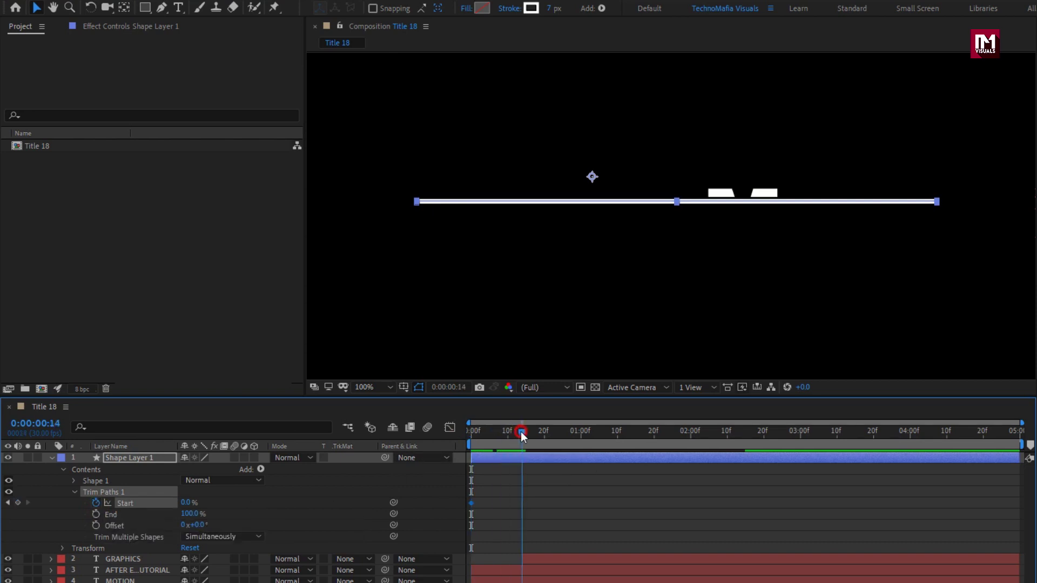
left_click_drag(523, 431, 527, 430)
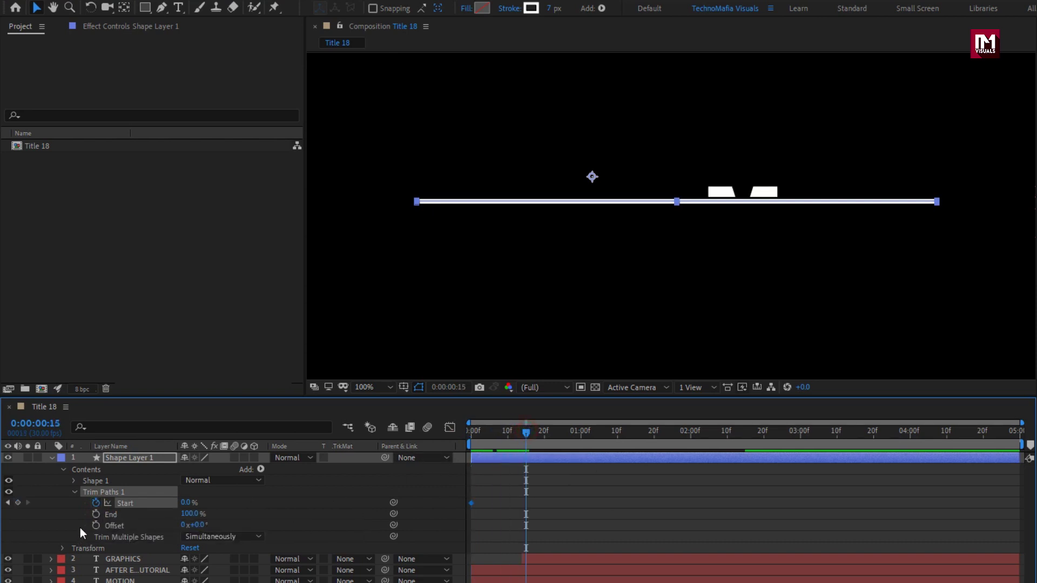
left_click(95, 515)
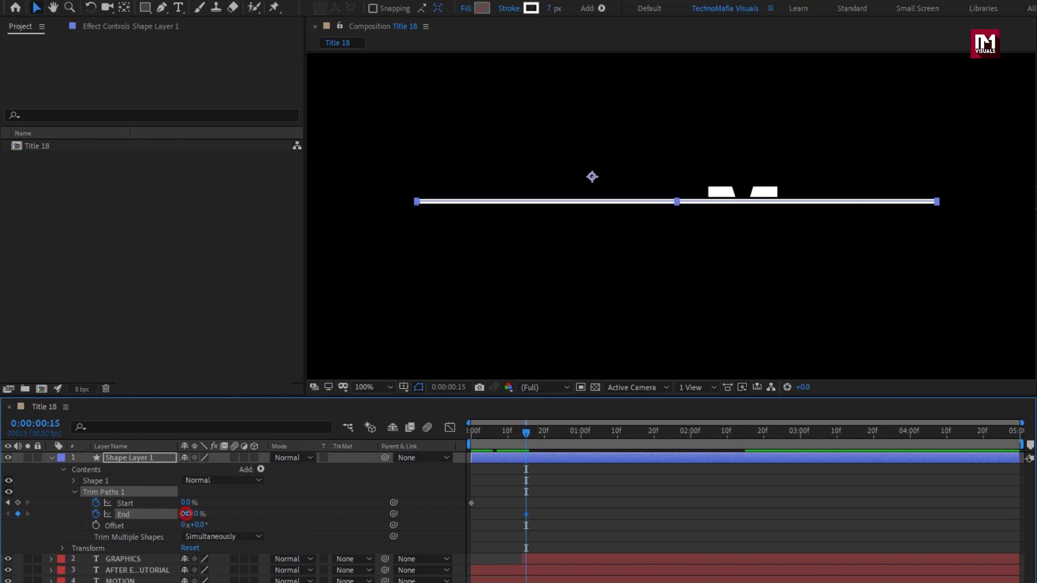
type("0")
key("Return")
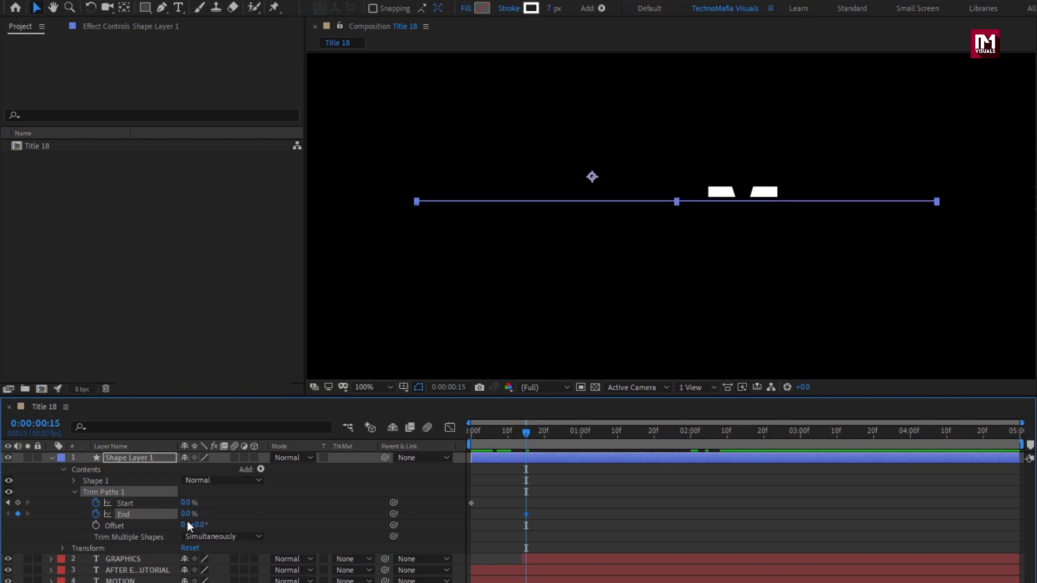
Keyframe the Trim Paths Start at 100% at 0:00:02:00 and End at 100% at 0:00:02:15.
left_click_drag(526, 434, 690, 435)
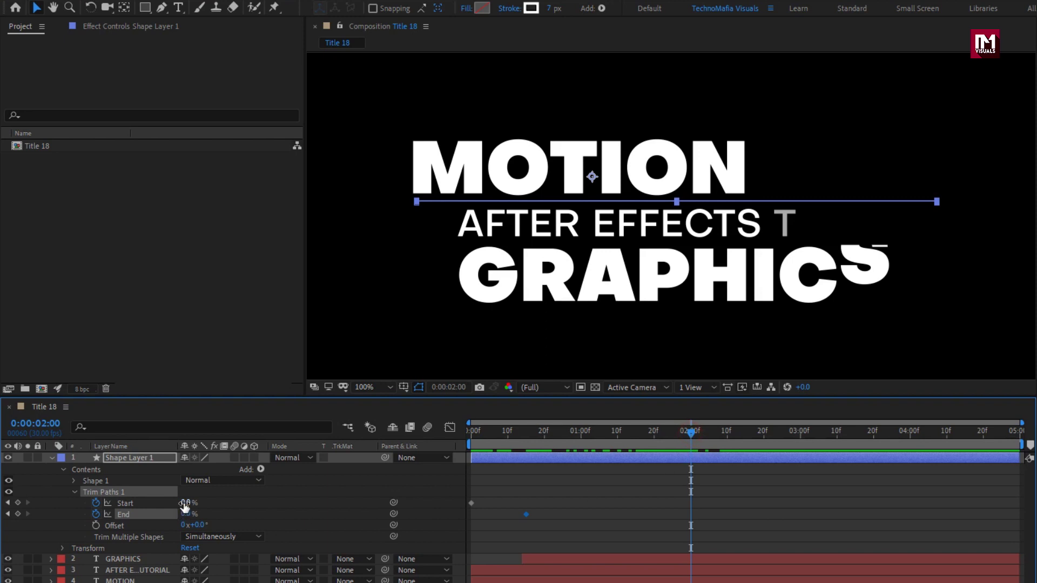
type("100")
key("Return")
left_click_drag(708, 433, 747, 432)
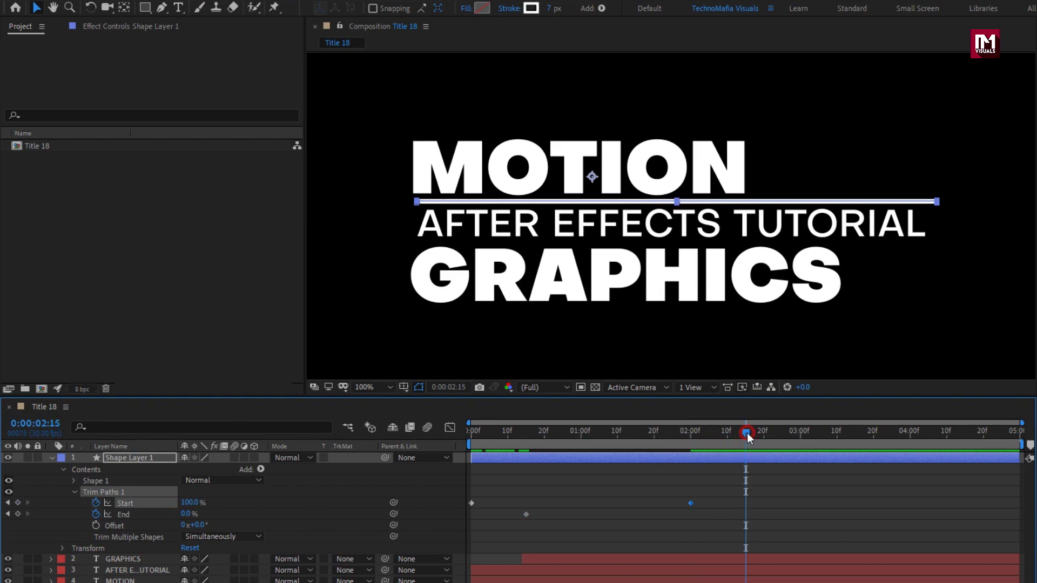
left_click(187, 514)
type("100")
key("Return")
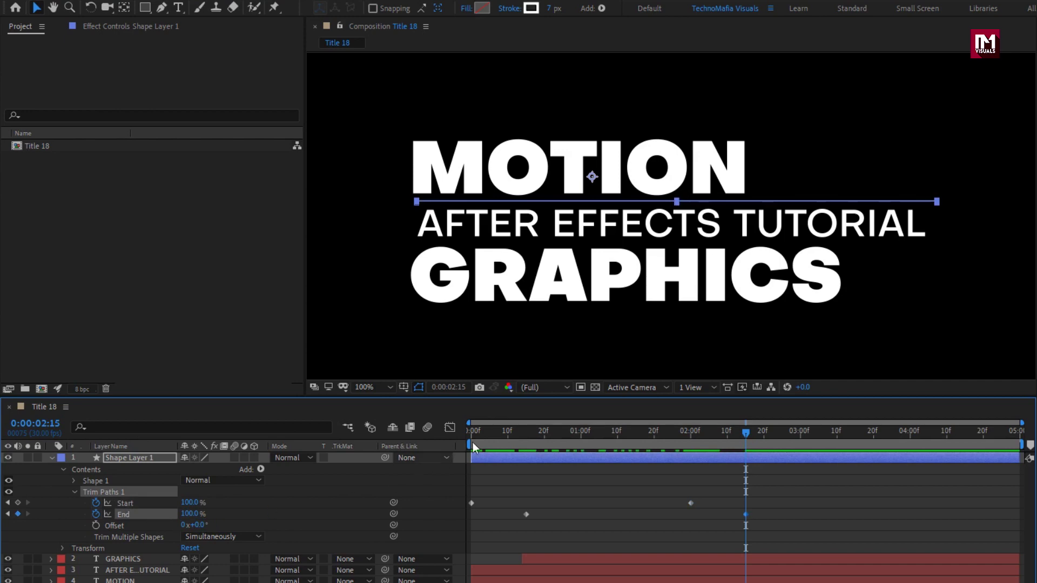
Apply Easy Ease to all four Trim Paths Start and End keyframes.
mouse_move(473, 435)
left_mouse_down()
mouse_move(701, 436)
mouse_move(470, 434)
left_mouse_up()
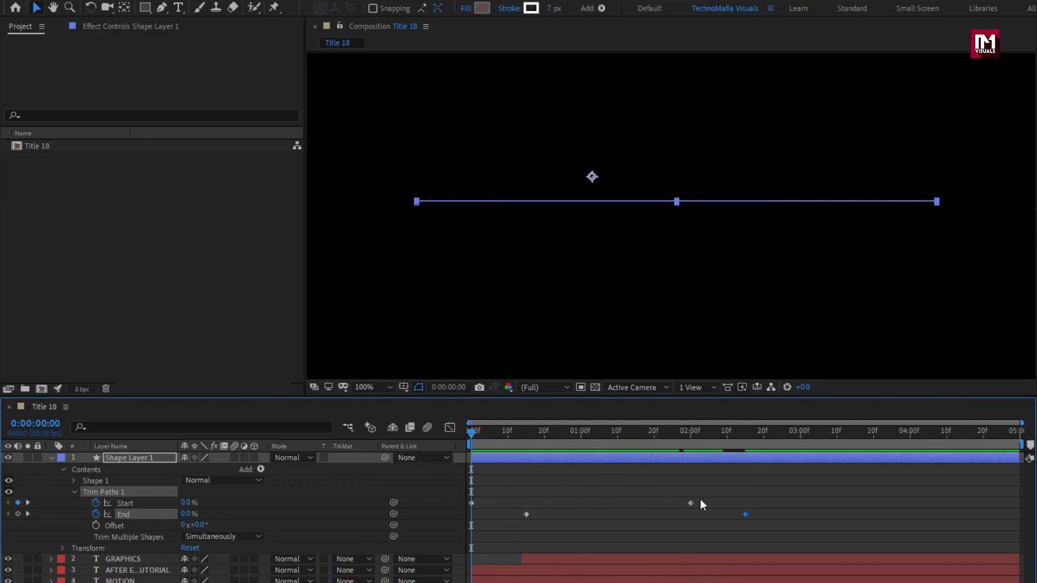
left_click_drag(741, 522, 467, 482)
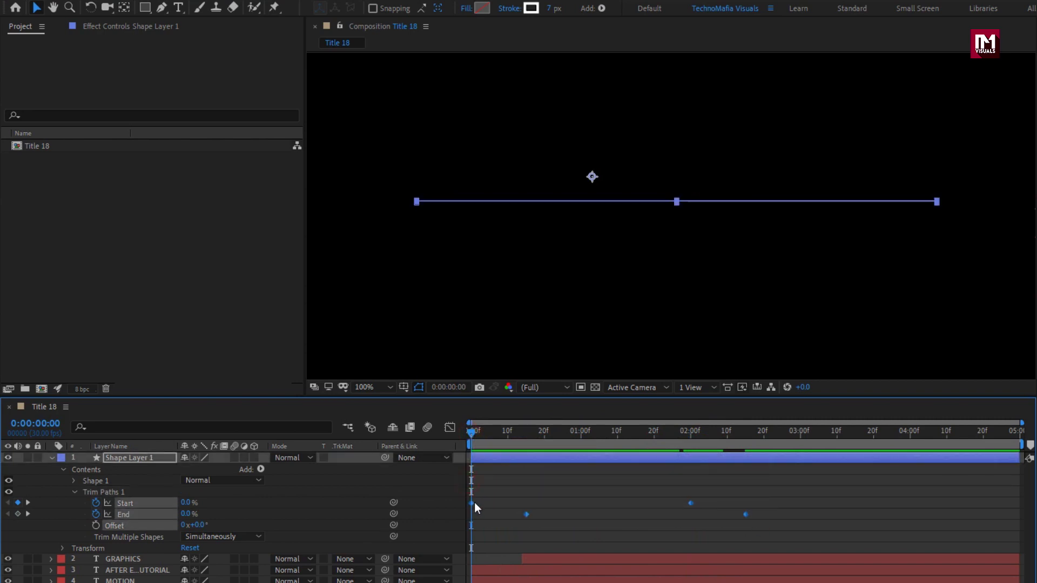
right_click(474, 503)
mouse_move(544, 493)
left_click(682, 533)
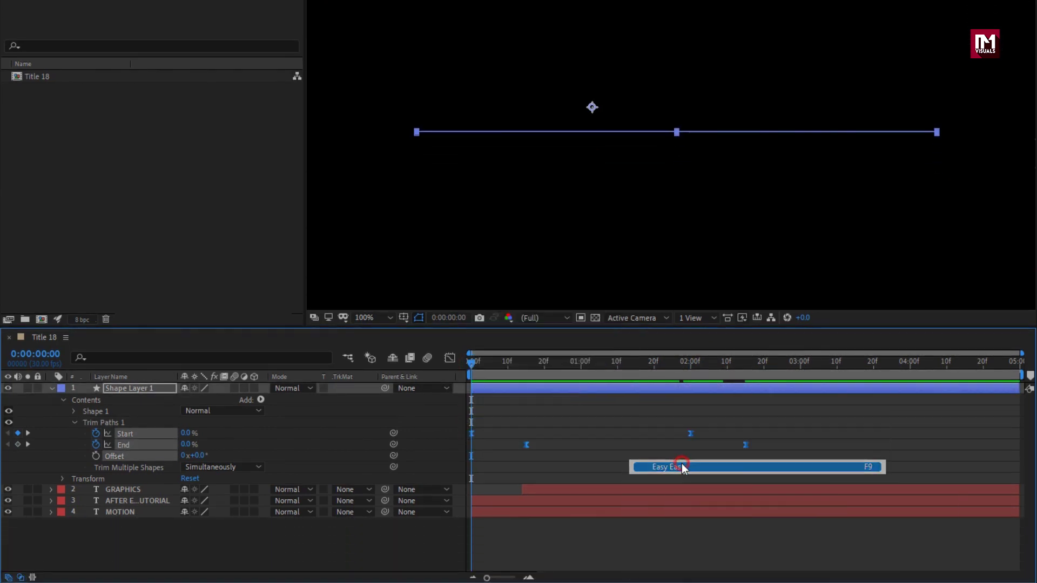
Lengthen the ease handles in the Trim Paths Start and End speed graphs to form steep early peaks, and check the line's motion.
left_click(448, 360)
left_click_drag(756, 548, 468, 546)
left_click_drag(563, 535, 593, 538)
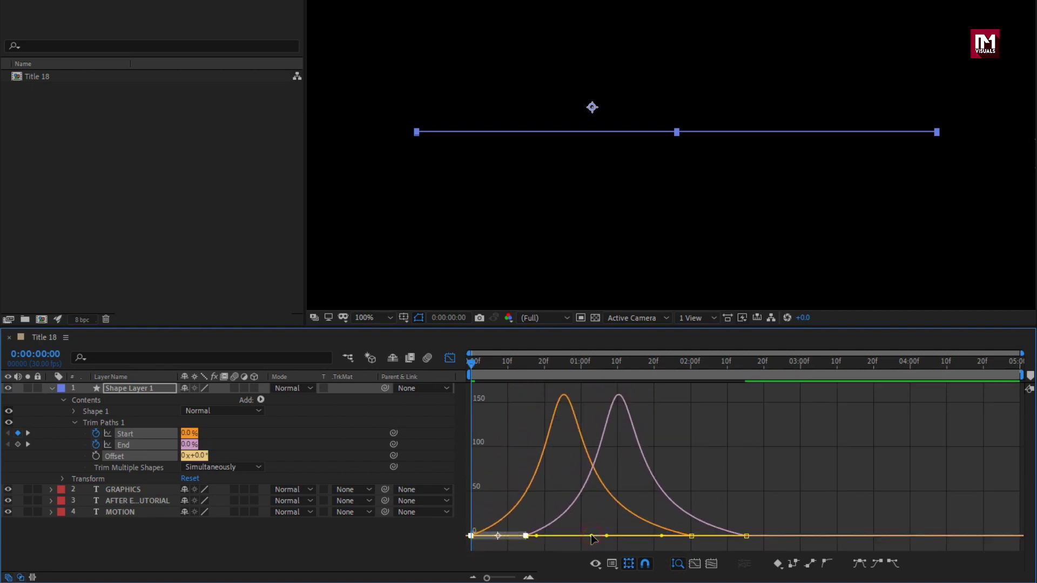
left_click_drag(510, 377, 685, 370)
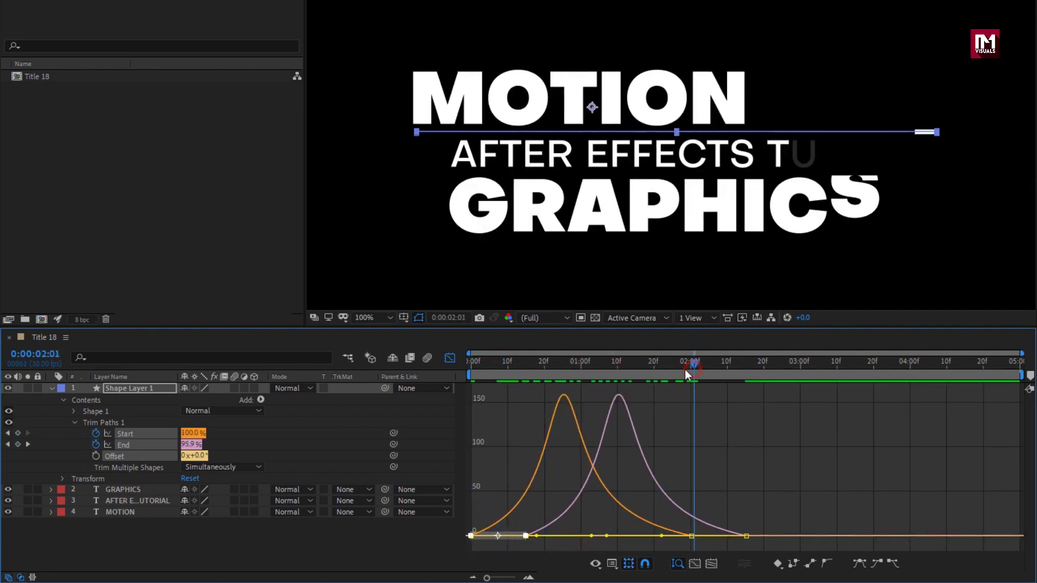
left_click(450, 358)
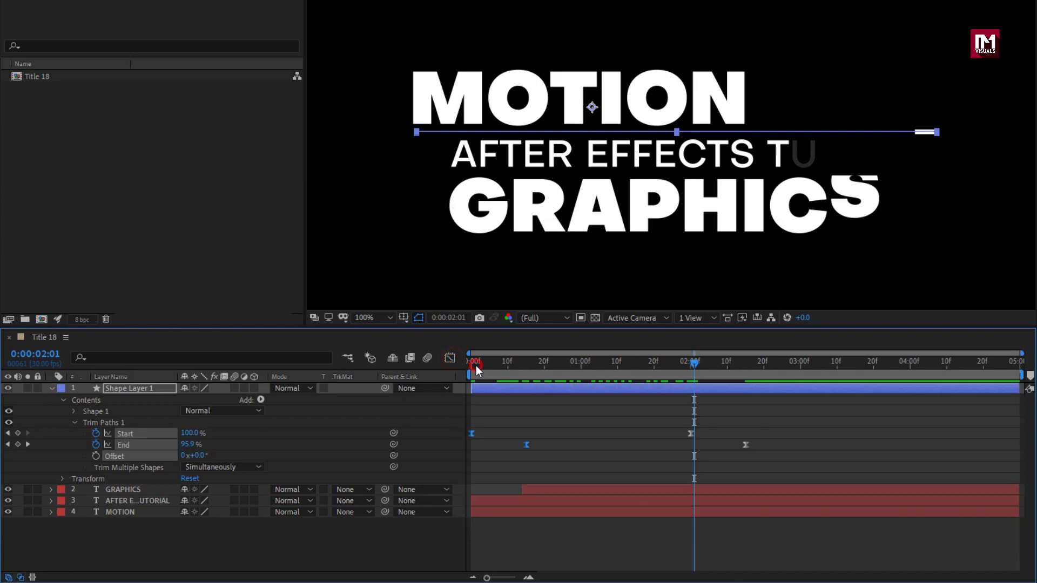
Collapse and deselect the line layer, fit the composition in view, and examine the title animation from the start.
left_click(473, 374)
left_click(51, 388)
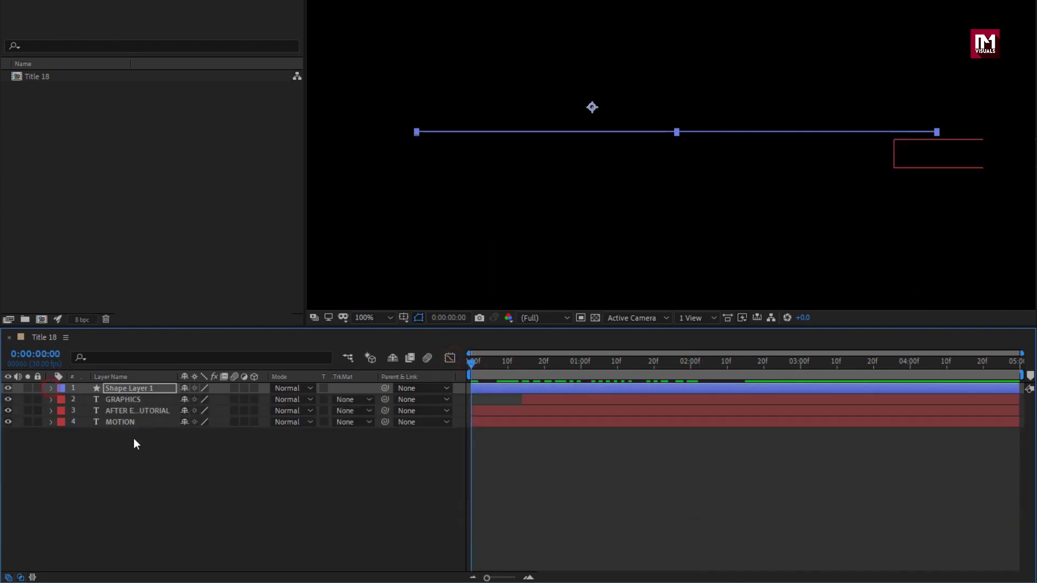
left_click(176, 457)
left_click_drag(472, 363, 775, 358)
key("shift+slash")
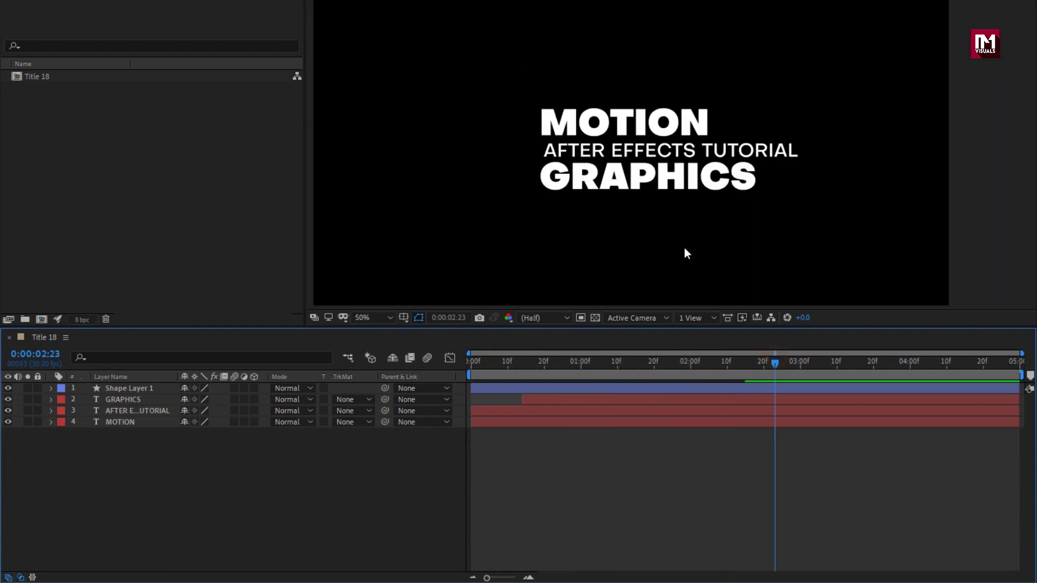
left_click_drag(493, 366, 468, 400)
key("ctrl+Down")
left_click(370, 472)
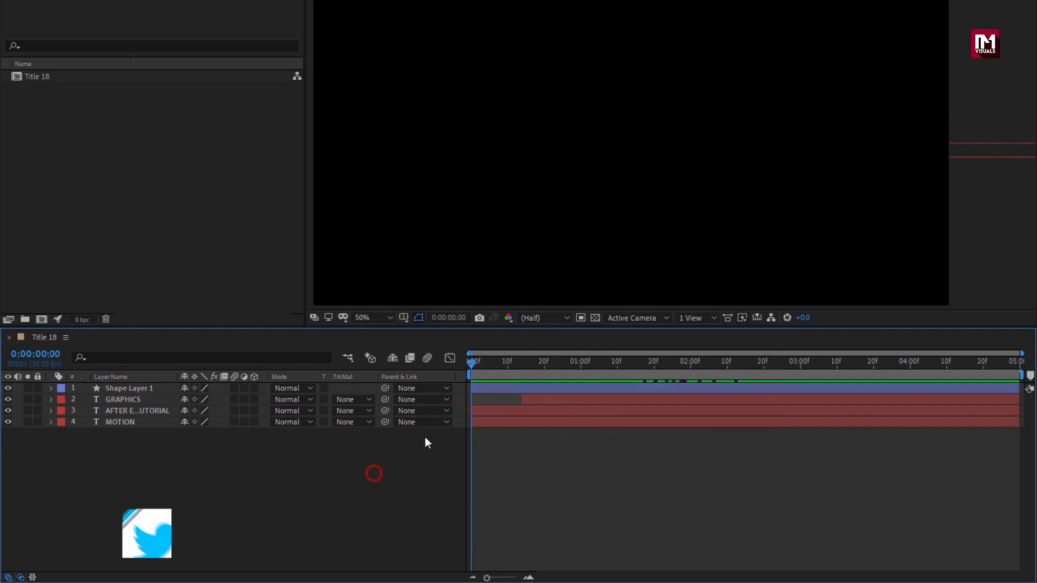
left_click_drag(471, 364, 775, 359)
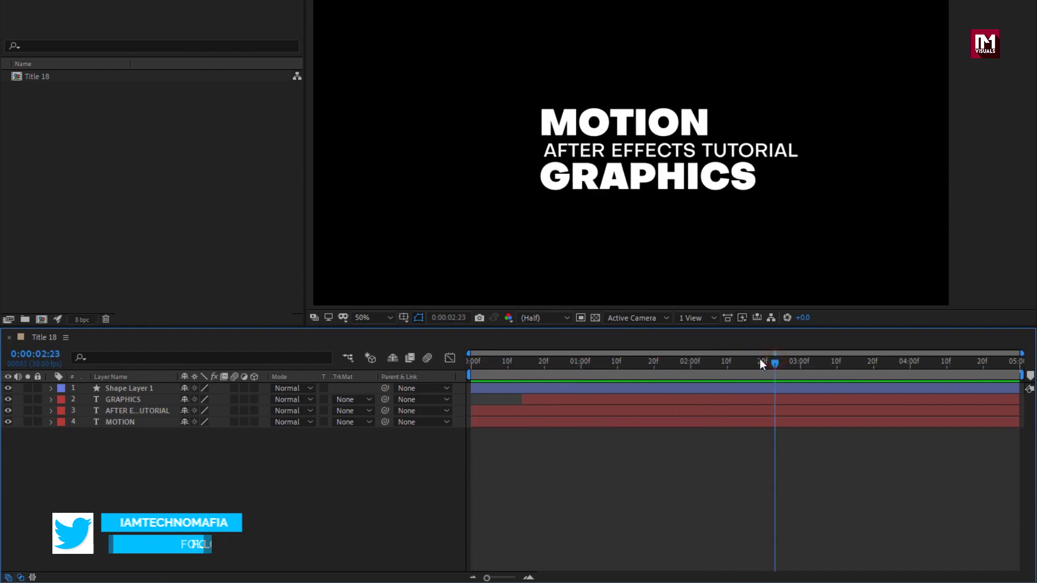
At 0:00:01:16, duplicate Shape Layer 1 and set the copy's Position to 960, 605, between AFTER EFFECTS TUTORIAL and GRAPHICS.
left_click(678, 368)
key("ctrl+d")
left_click_drag(645, 372, 640, 370)
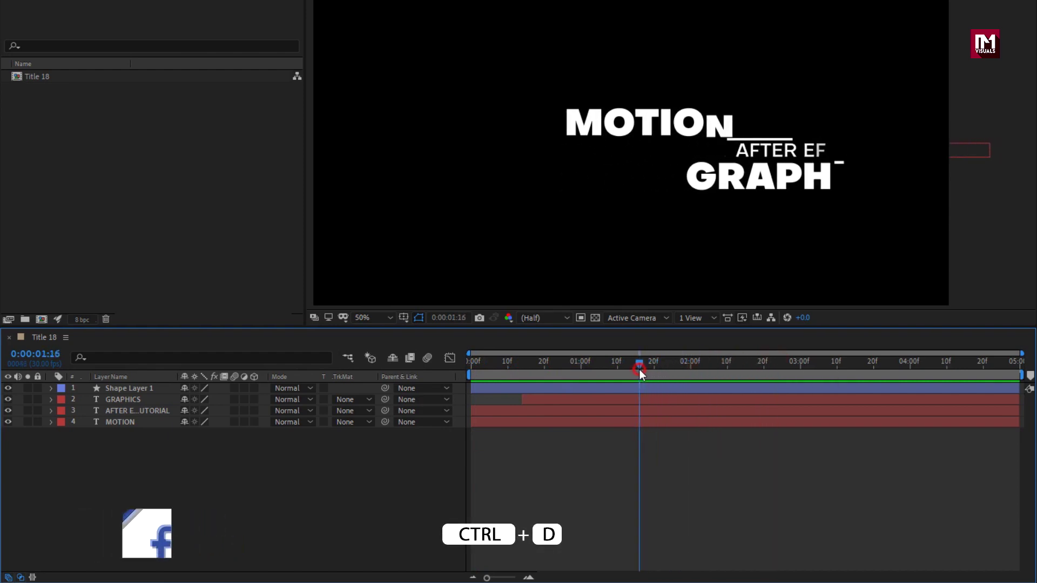
left_click(111, 391)
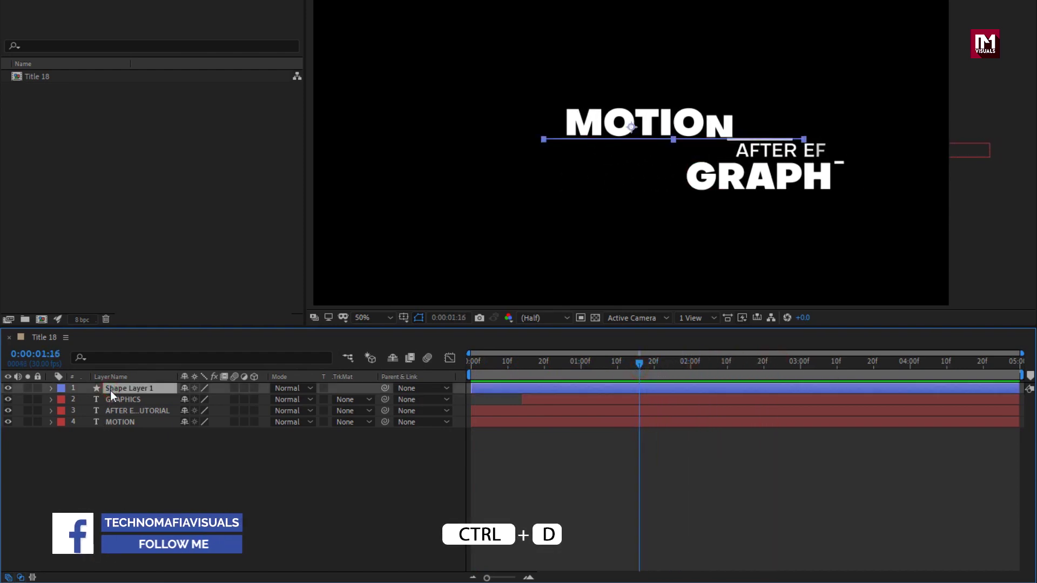
key("ctrl+d")
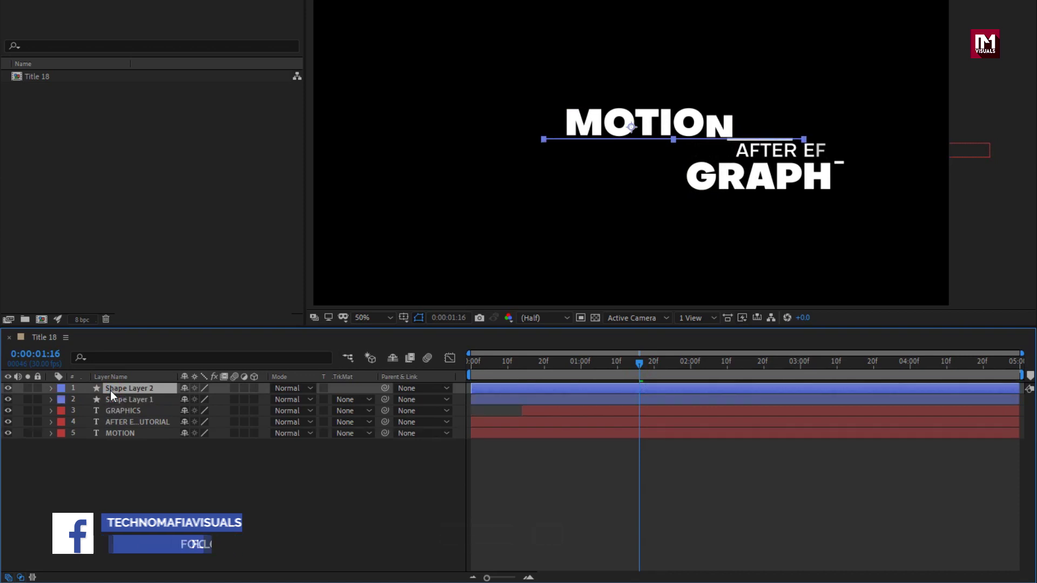
key("p")
left_click_drag(210, 399, 255, 401)
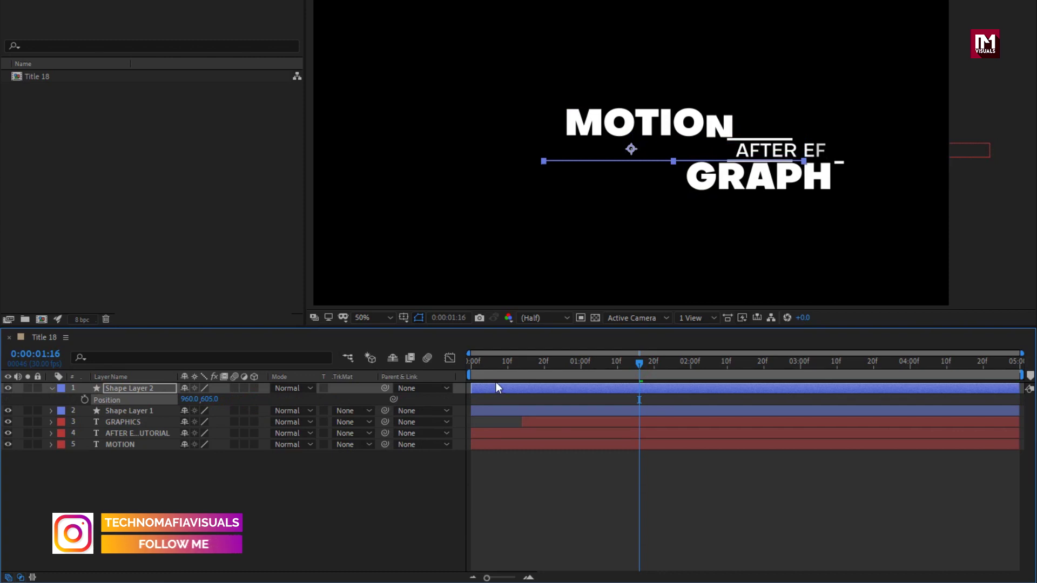
Shift the duplicated line layer to start at frame 10 and preview the animation from the beginning.
mouse_move(481, 388)
left_mouse_down()
mouse_move(524, 388)
mouse_move(470, 370)
mouse_move(504, 370)
mouse_move(472, 369)
left_mouse_up()
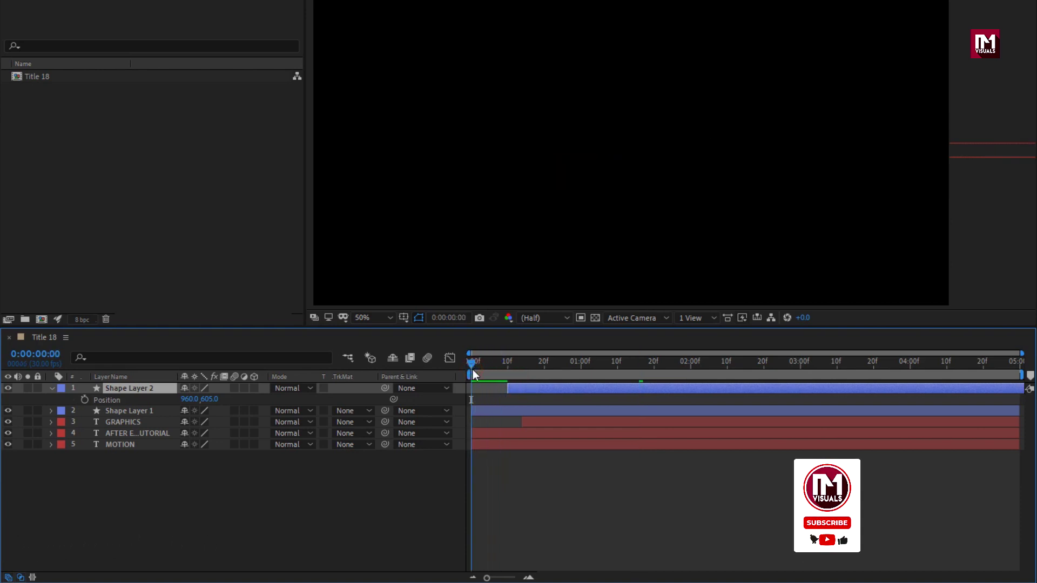
key("space")
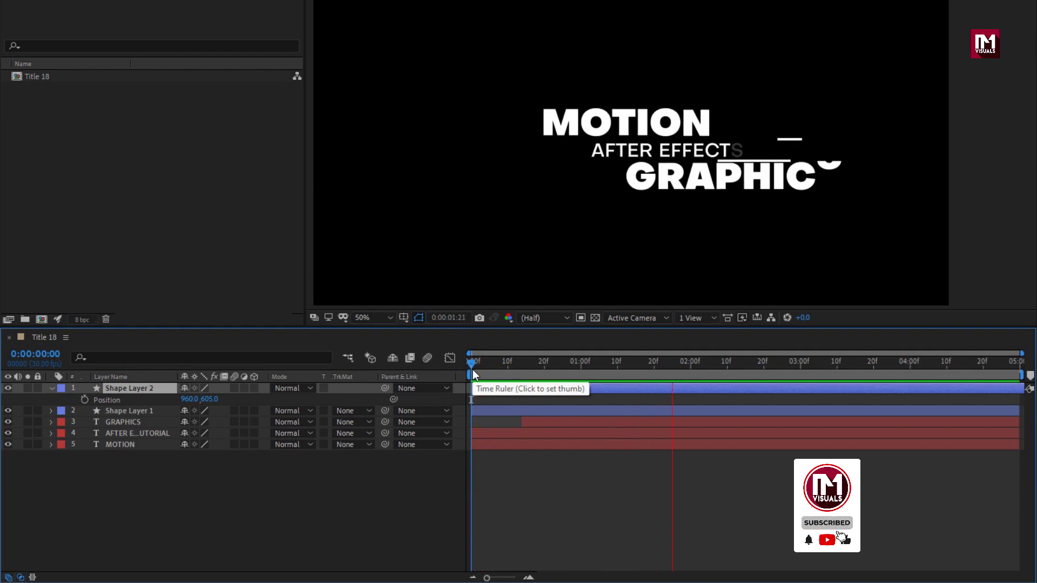